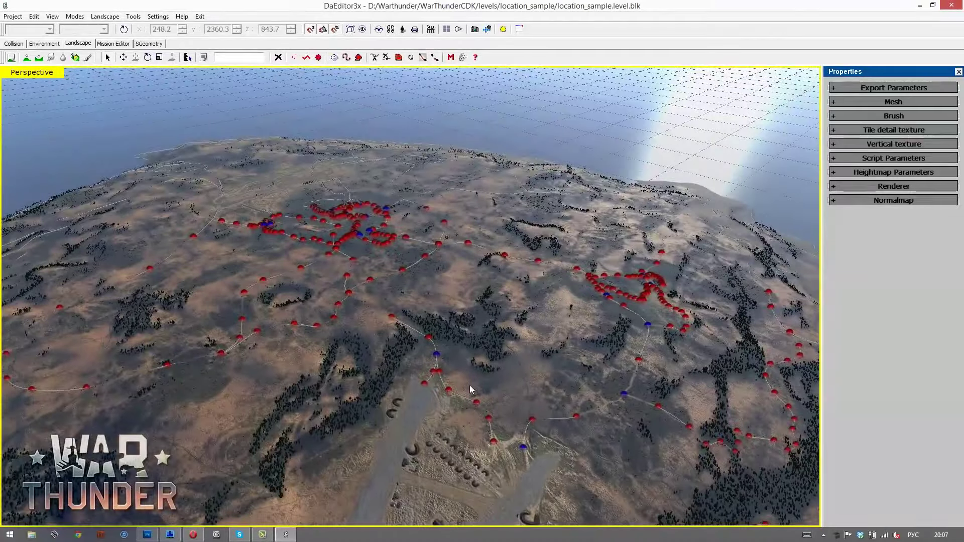
# Step: Fly over the sample island to examine its terrain, road splines, forests and airfields
pyautogui.press('space')
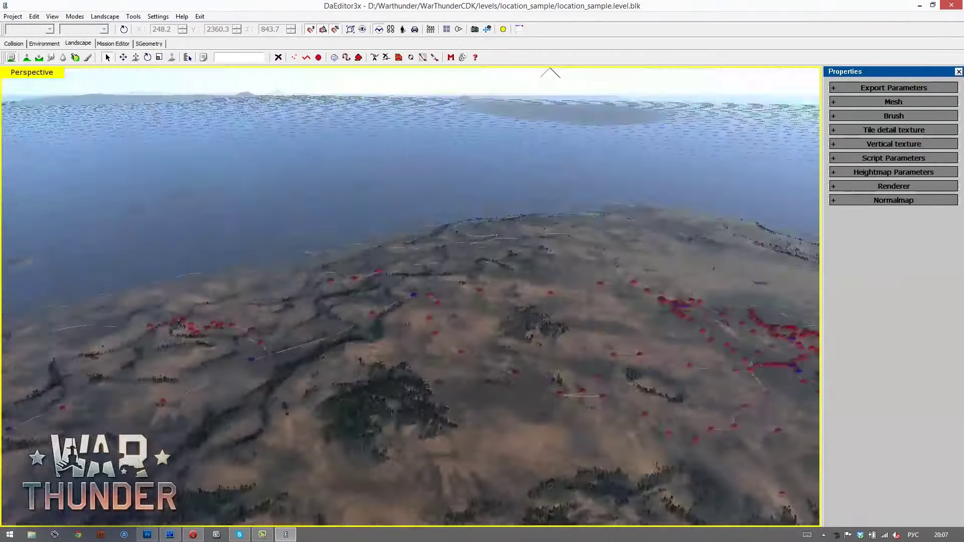
pyautogui.press('s')
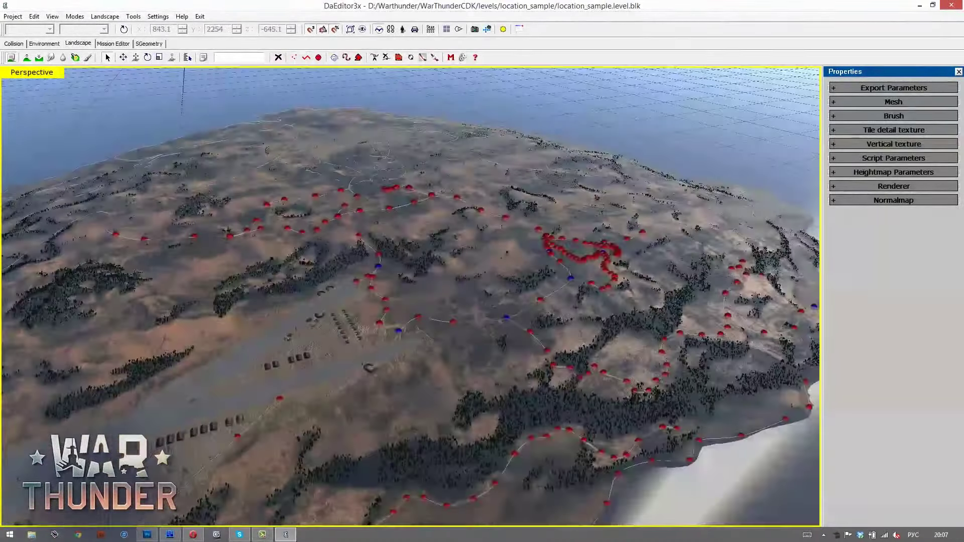
pyautogui.press('w')
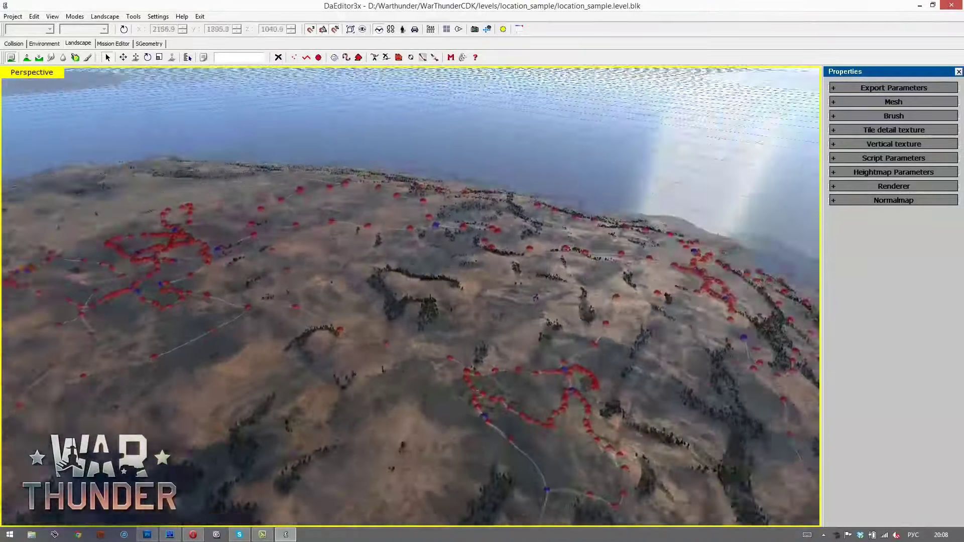
pyautogui.press('space')
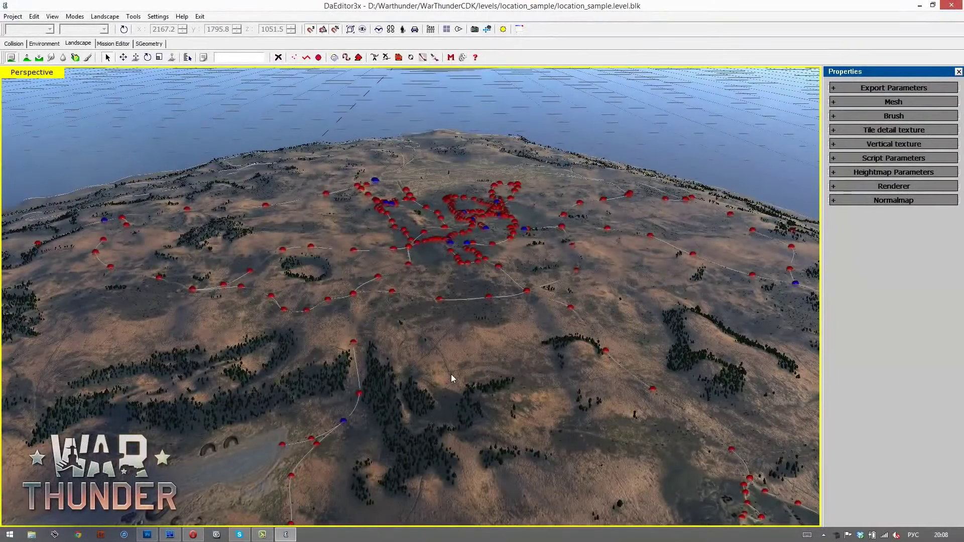
pyautogui.press('space')
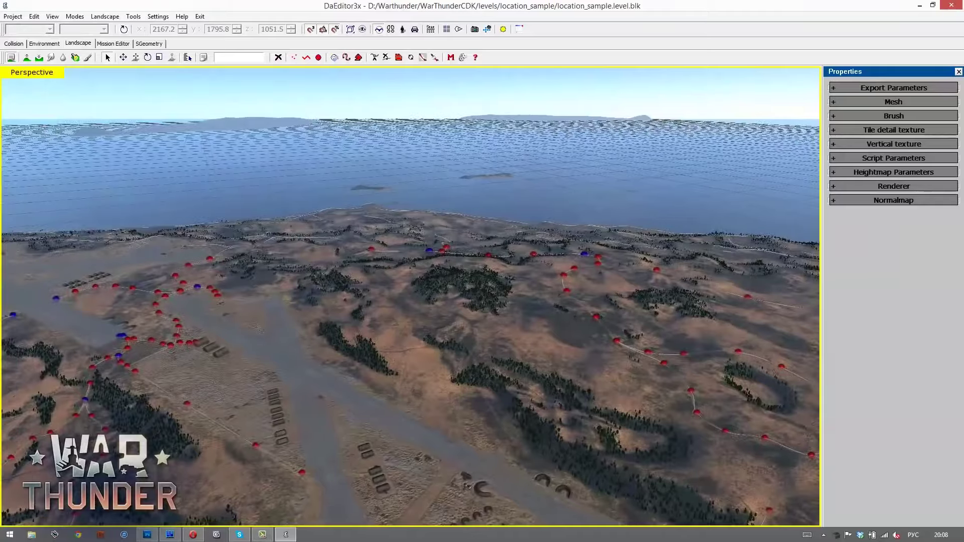
pyautogui.press('space')
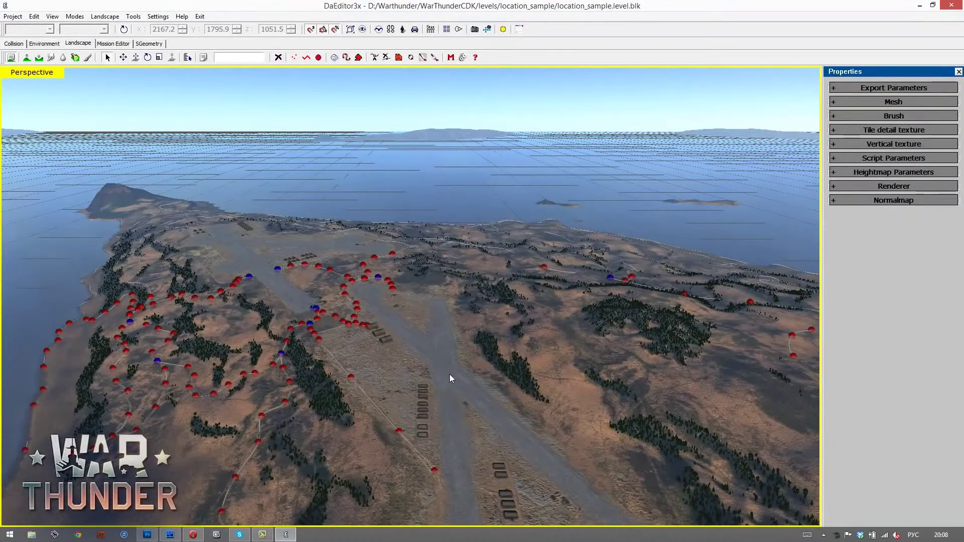
# Step: Save the project under the new name cdk_location_test in the WarThunderCDK levels folder
pyautogui.click(13, 16)
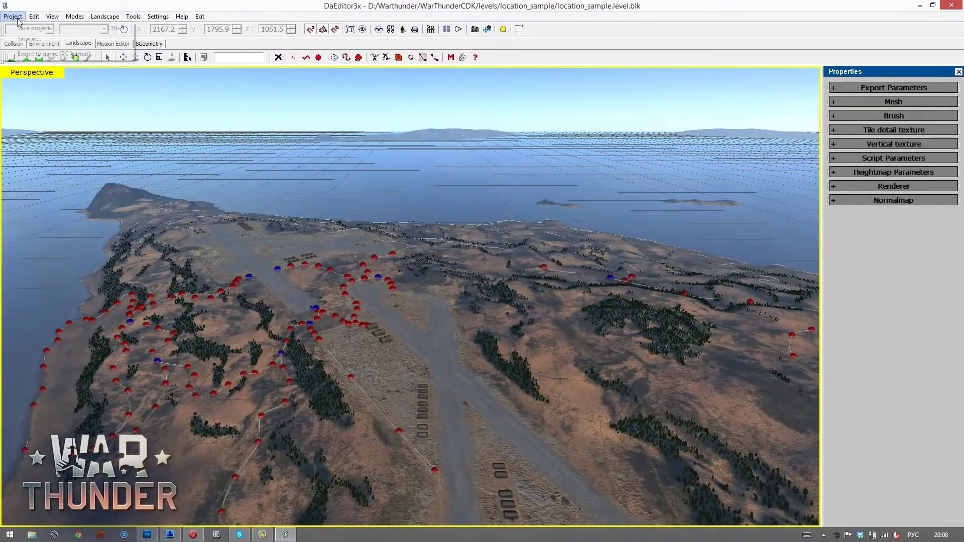
pyautogui.click(30, 39)
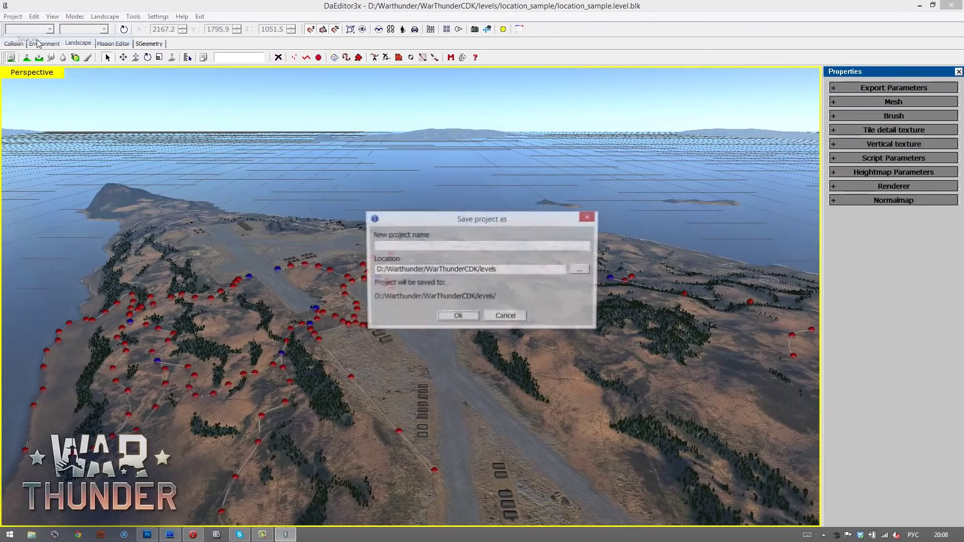
pyautogui.click(415, 245)
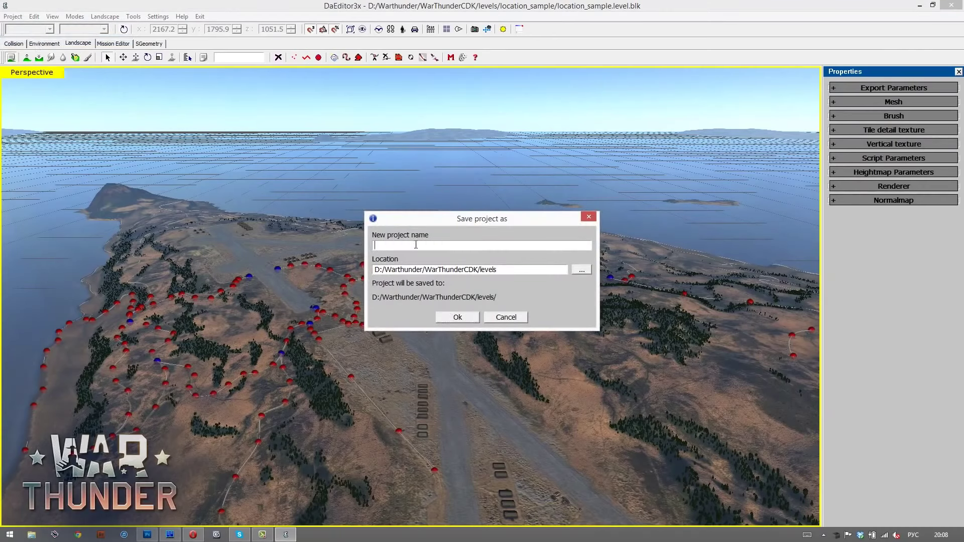
pyautogui.write('свл')
pyautogui.press('BackSpace')
pyautogui.press('BackSpace')
pyautogui.press('BackSpace')
pyautogui.hotkey('alt', 'shift')
pyautogui.write('cdk_location_test')
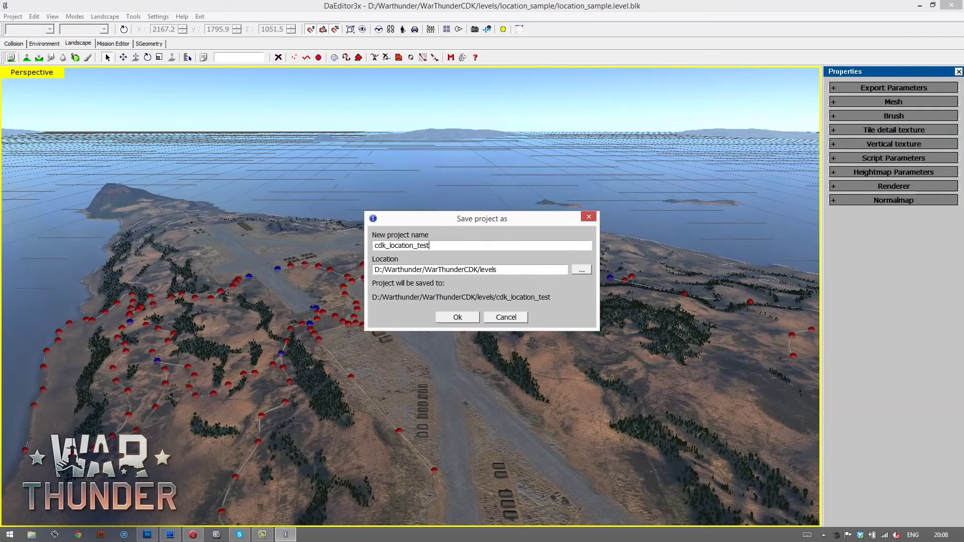
pyautogui.press('Return')
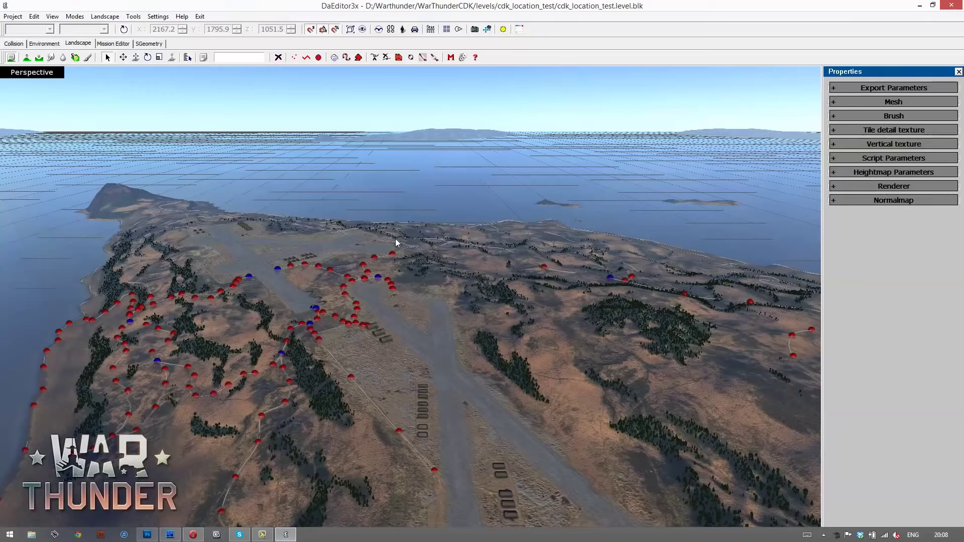
# Step: Select the listed landscape objects, from iwo_jima_flag down to the end of the list, and delete them from the level
pyautogui.click(187, 58)
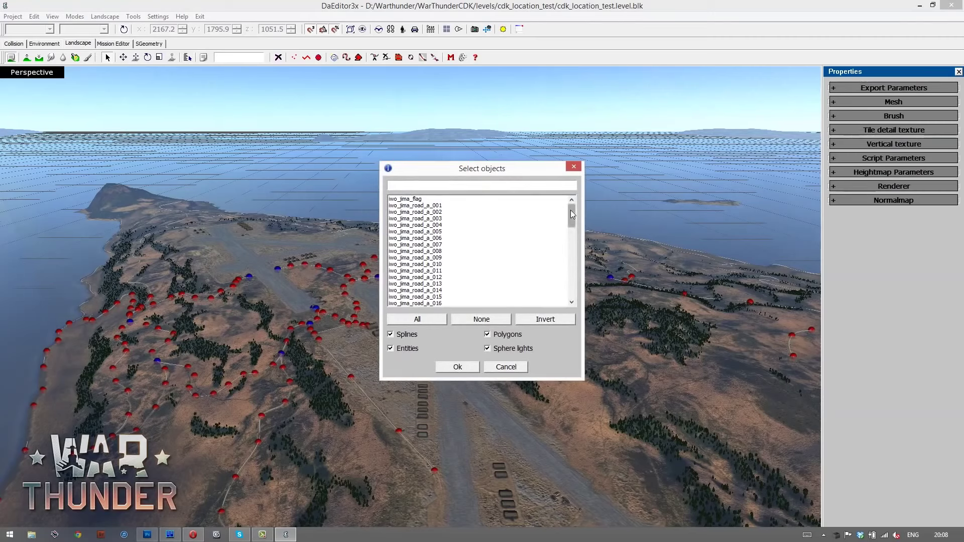
pyautogui.moveTo(571, 211); pyautogui.dragTo(571, 281)
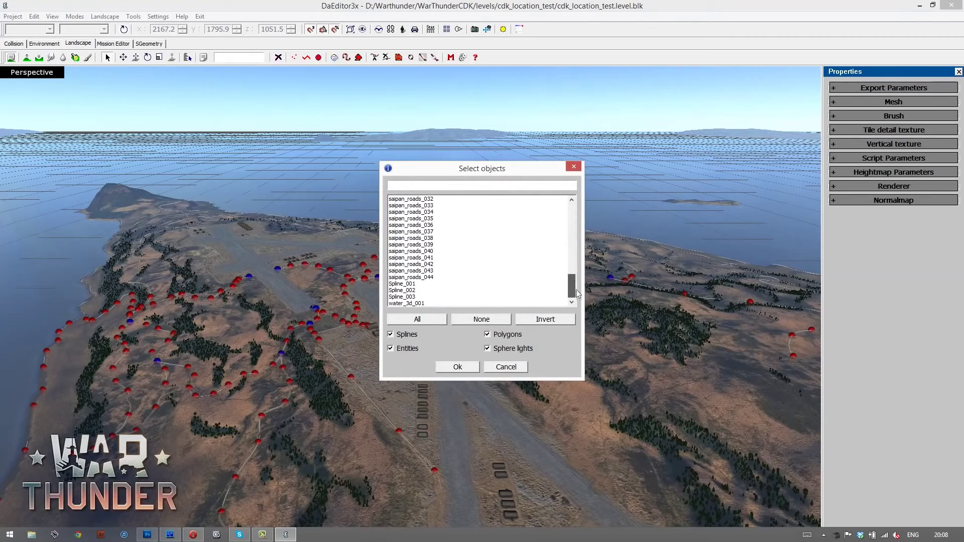
pyautogui.click(403, 296)
pyautogui.keyDown('shift'); pyautogui.click(412, 303); pyautogui.keyUp('shift')
pyautogui.moveTo(572, 286); pyautogui.dragTo(584, 210)
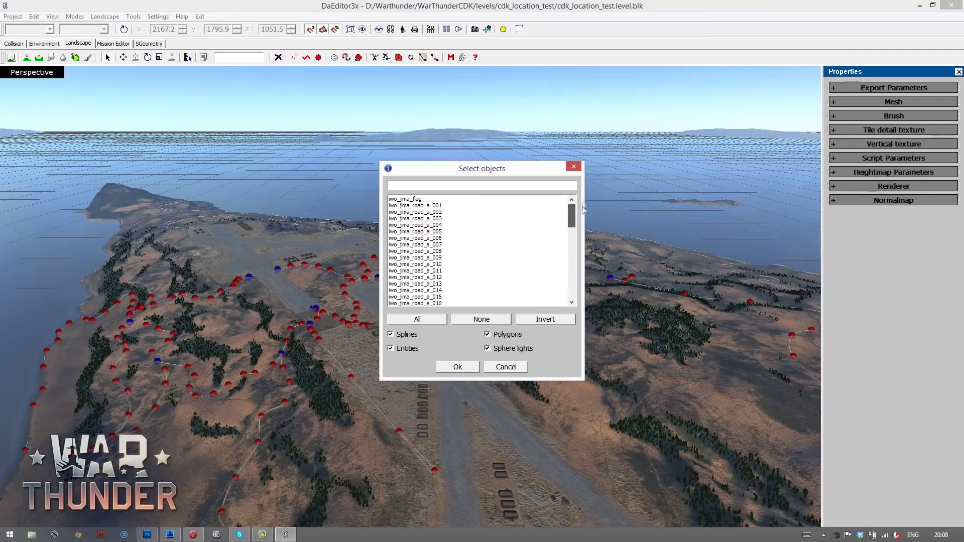
pyautogui.keyDown('shift'); pyautogui.click(408, 200); pyautogui.keyUp('shift')
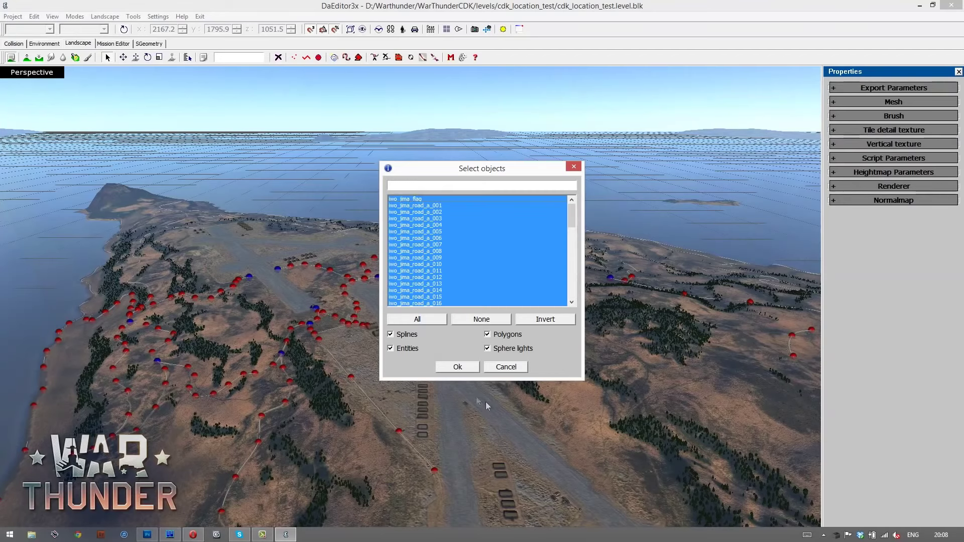
pyautogui.click(458, 367)
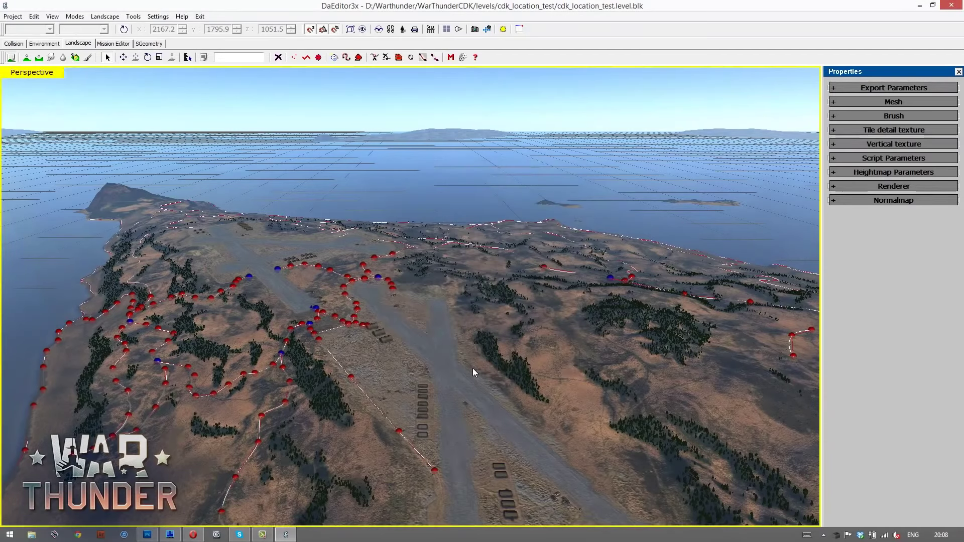
pyautogui.press('Delete')
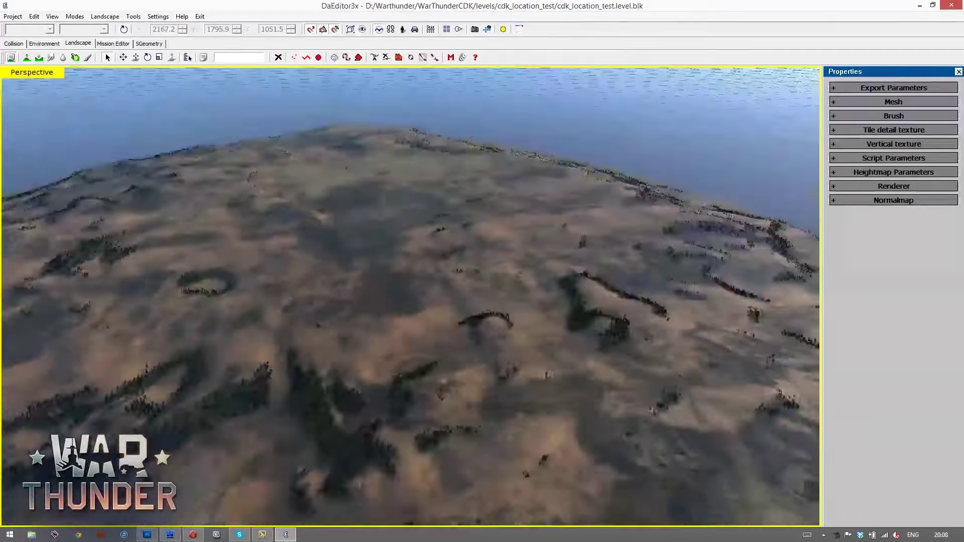
# Step: Show the heightmap parameters and calculate 2048*16 in the Windows Calculator, closing it when done
pyautogui.press('e')
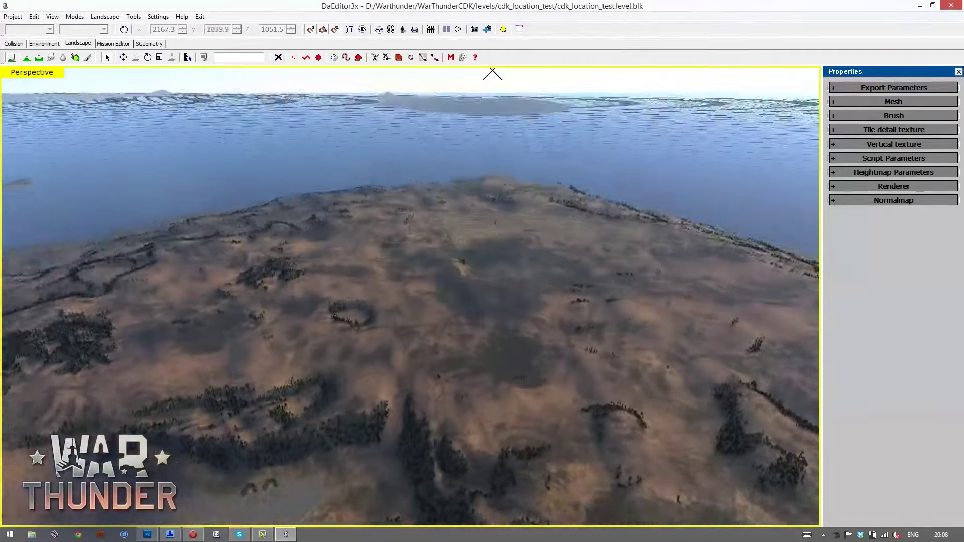
pyautogui.press('w')
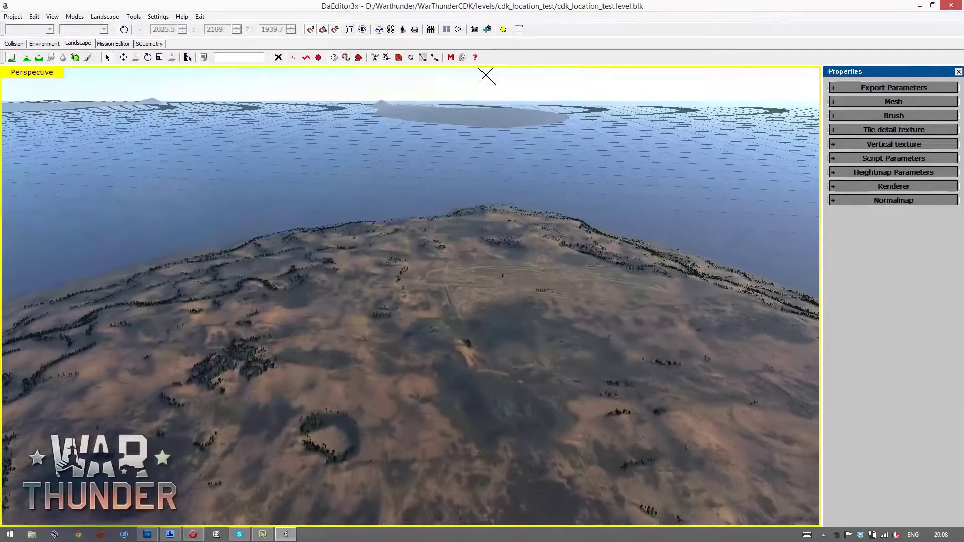
pyautogui.press('space')
pyautogui.click(861, 175)
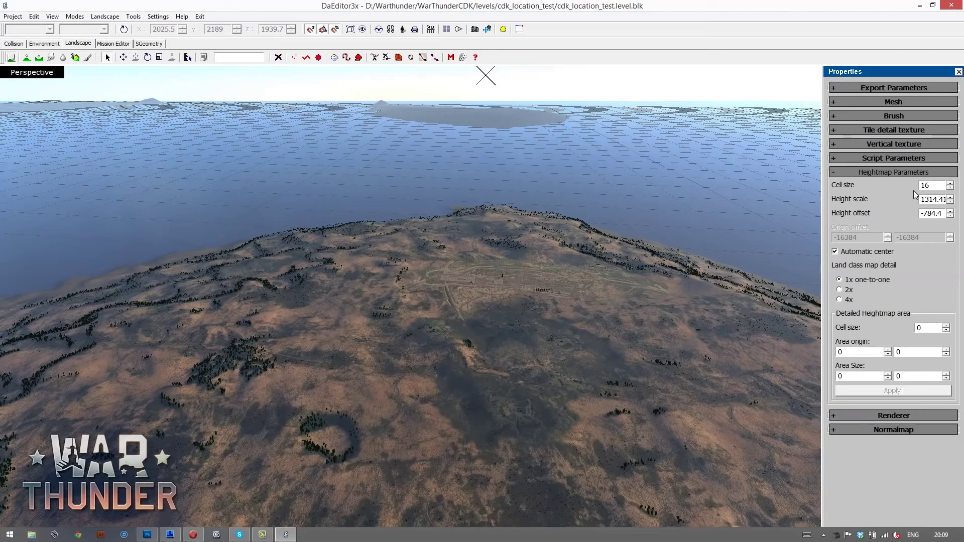
pyautogui.press('super+r')
pyautogui.write('calc')
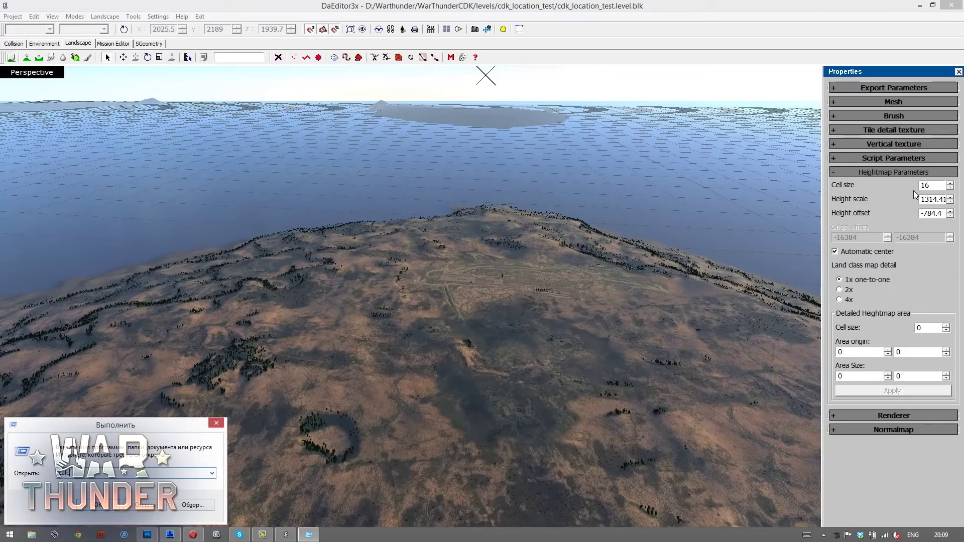
pyautogui.press('Return')
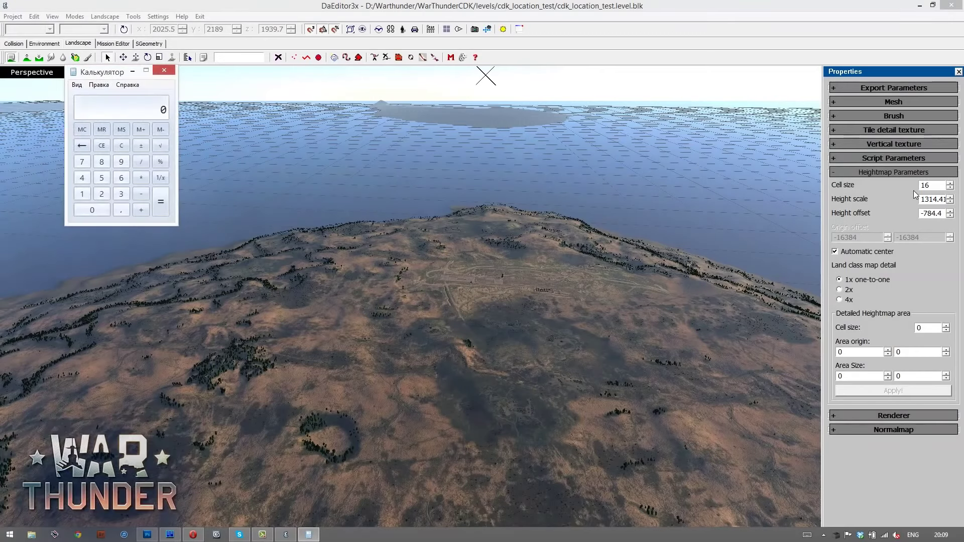
pyautogui.write('2048*16')
pyautogui.press('Return')
pyautogui.click(164, 71)
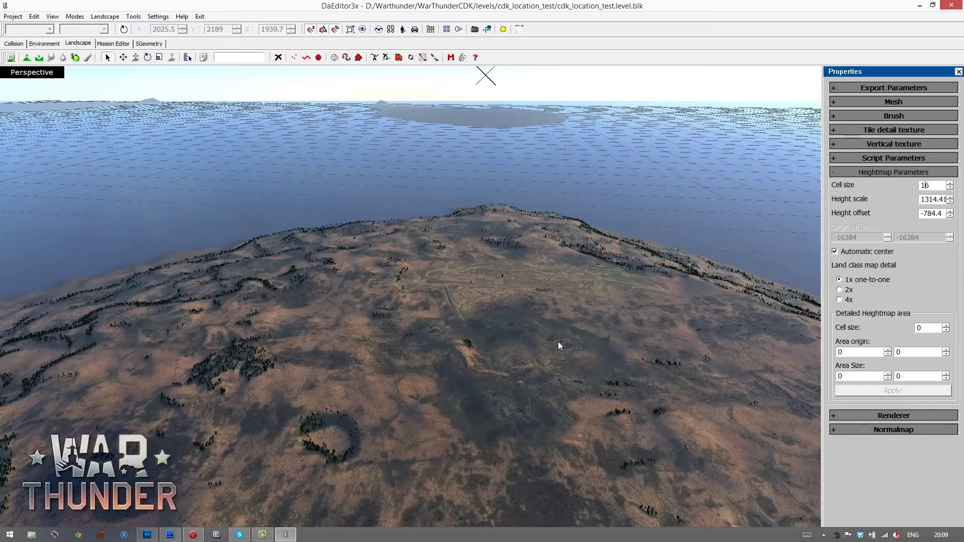
# Step: Calculate 49*2048 in the Windows Calculator to check the map size for a larger cell size, and close it
pyautogui.press('super+r')
pyautogui.press('Return')
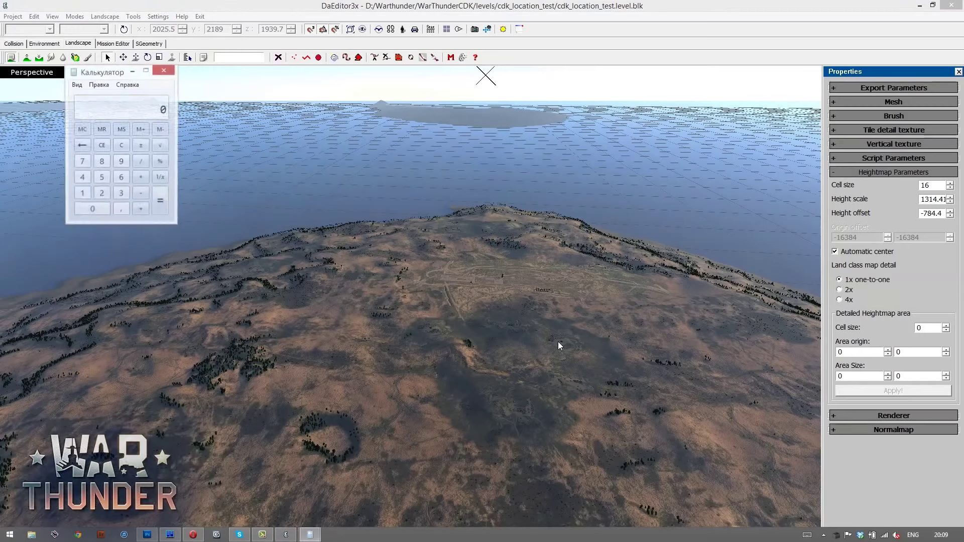
pyautogui.write('49*')
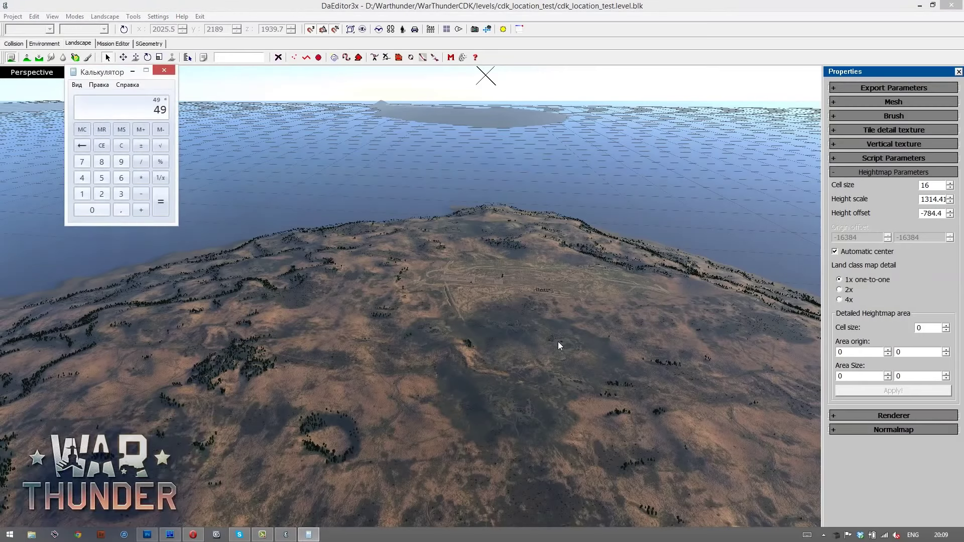
pyautogui.write('2048')
pyautogui.press('Return')
pyautogui.click(165, 72)
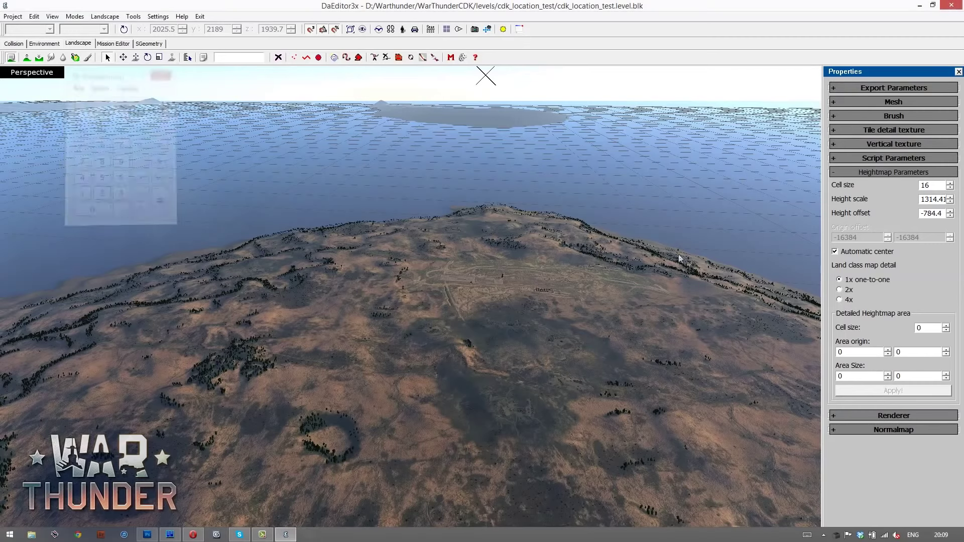
# Step: Set the heightmap's cell size to 49
pyautogui.doubleClick(929, 186)
pyautogui.write('4')
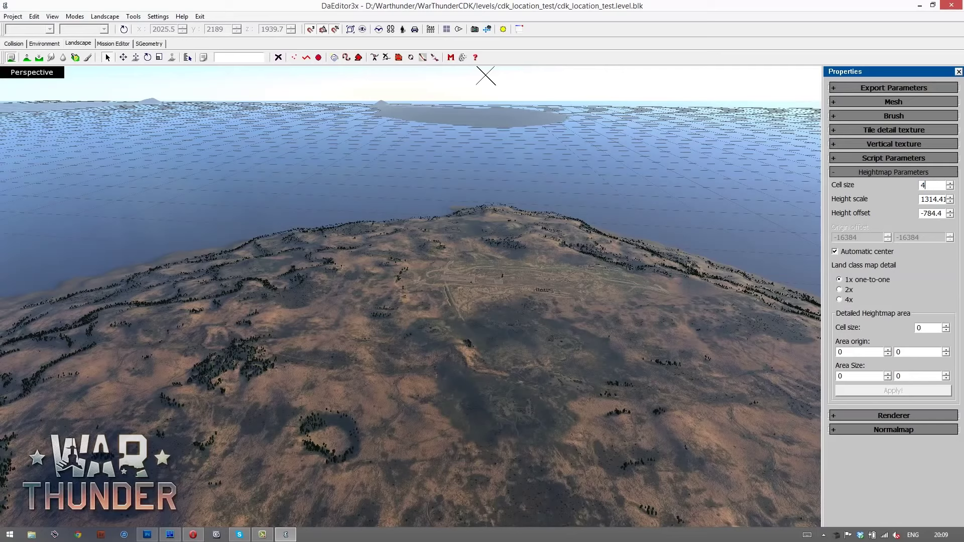
pyautogui.write('9')
pyautogui.press('Return')
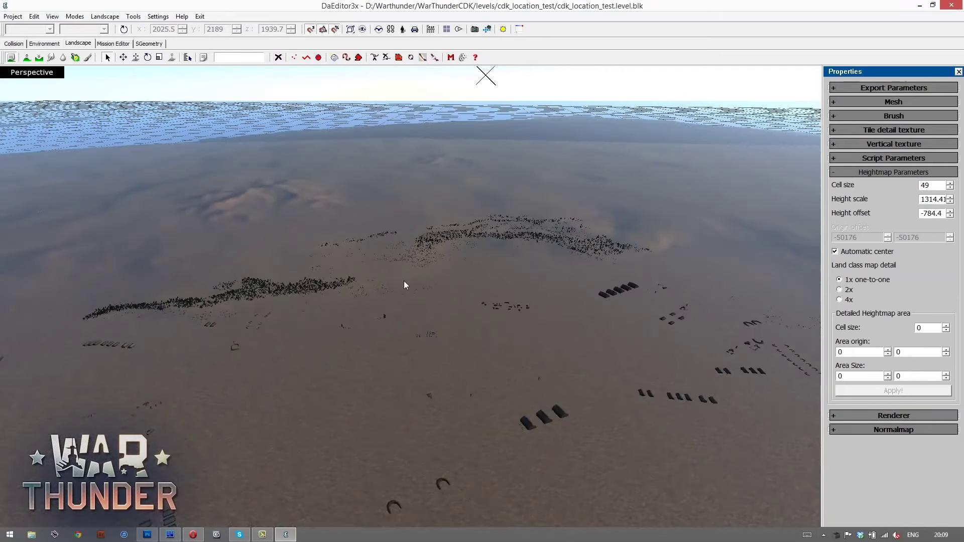
# Step: Fly over the rescaled terrain to inspect its surface and coastline, and save the project
pyautogui.click(404, 281)
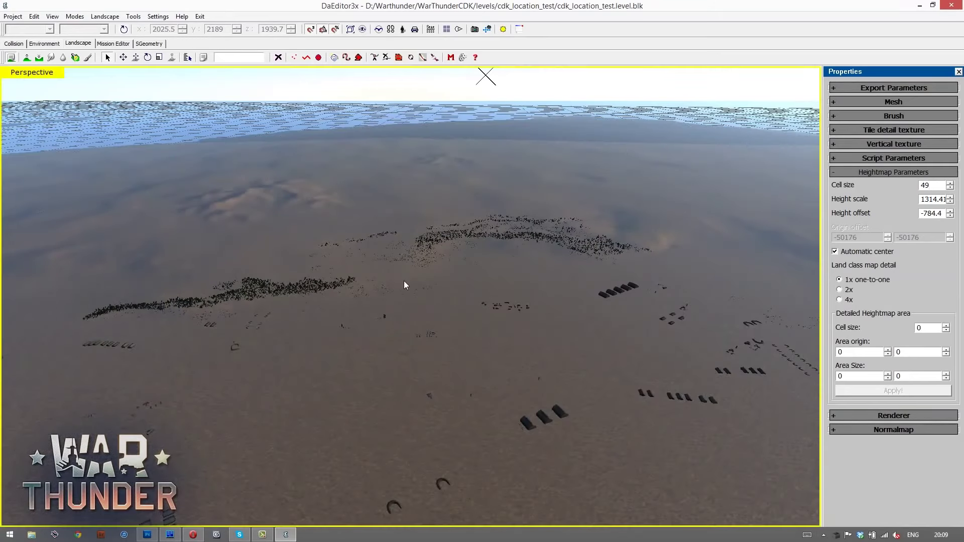
pyautogui.press('space')
pyautogui.press('w')
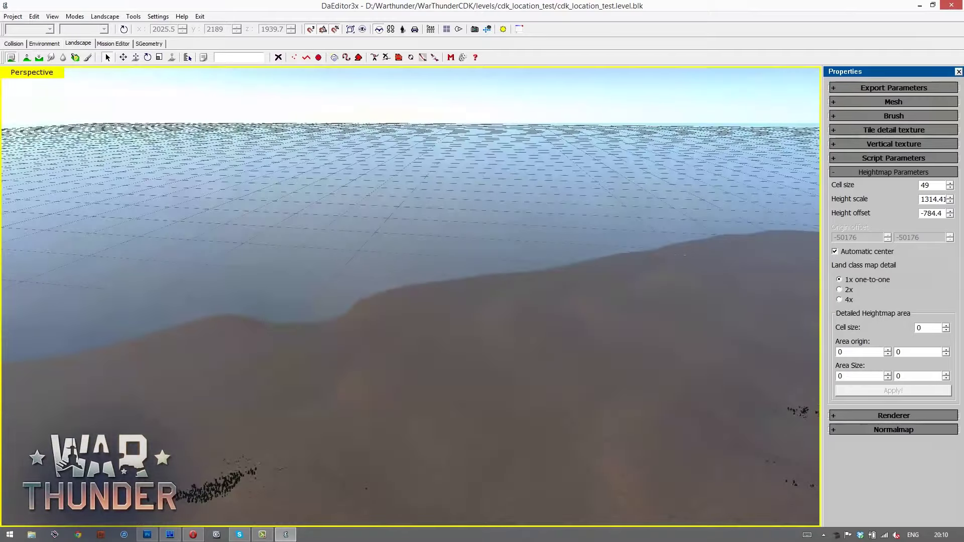
pyautogui.press('space')
pyautogui.press('space')
pyautogui.press('w')
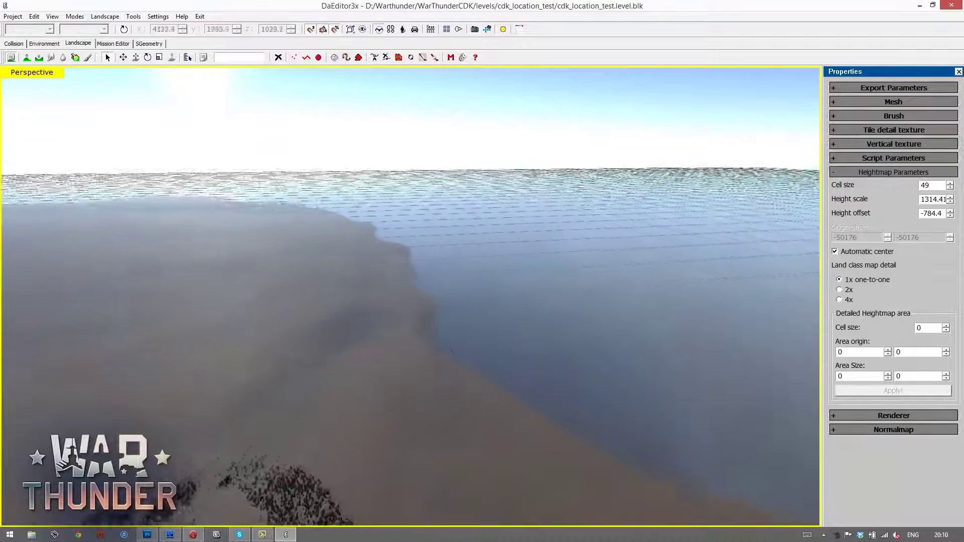
pyautogui.press('w')
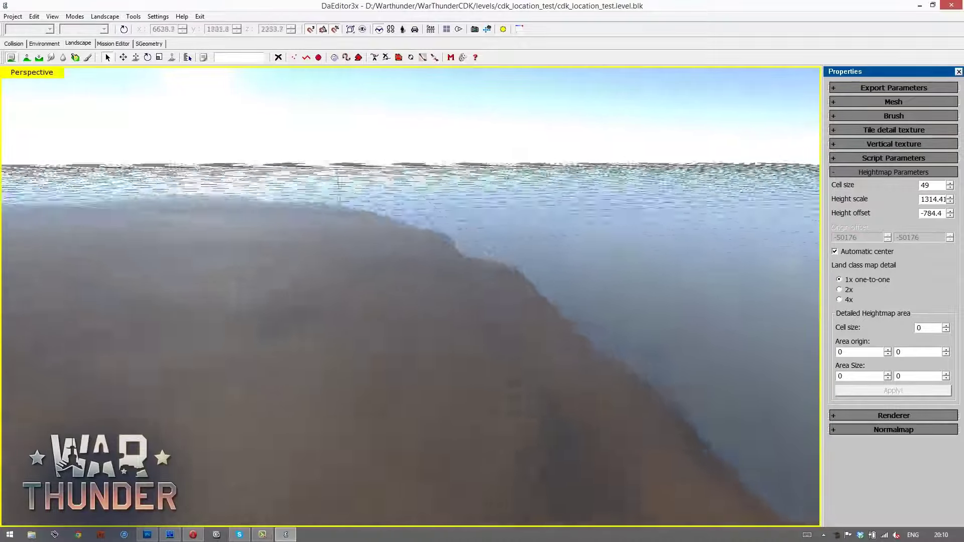
pyautogui.press('w')
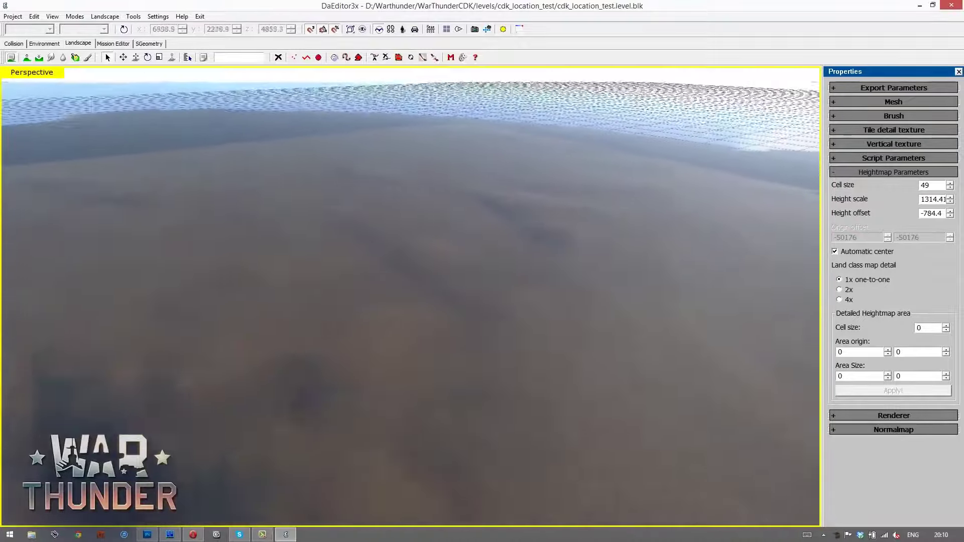
pyautogui.press('space')
pyautogui.hotkey('ctrl', 's')
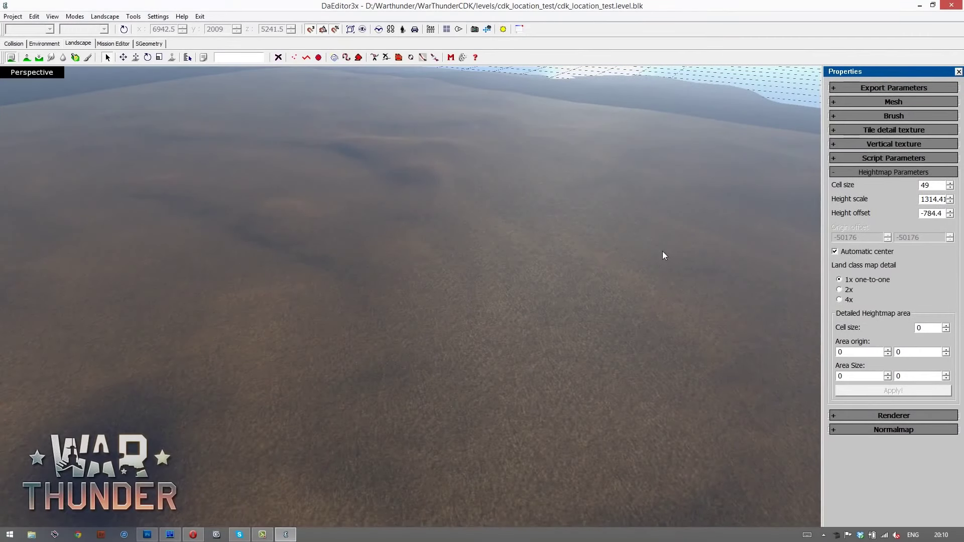
# Step: Start a heightmap export and set its file type to Photoshop Raw 16 (*.raw)
pyautogui.click(106, 16)
pyautogui.moveTo(39, 19)
pyautogui.moveTo(105, 17)
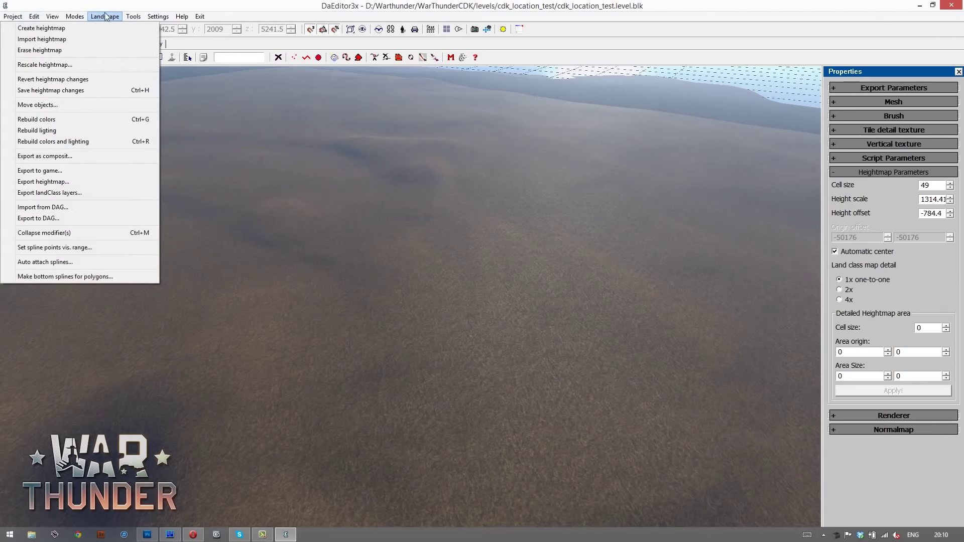
pyautogui.click(92, 181)
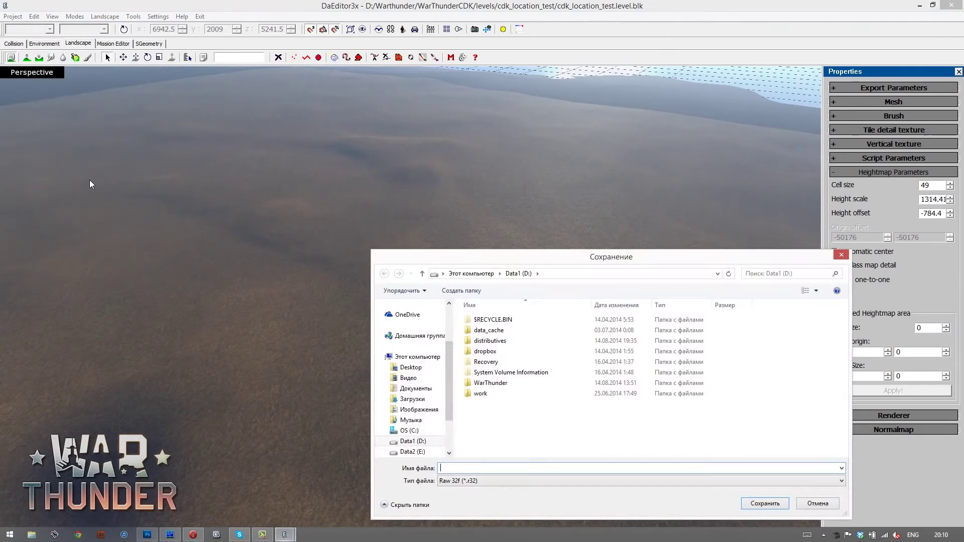
pyautogui.click(525, 481)
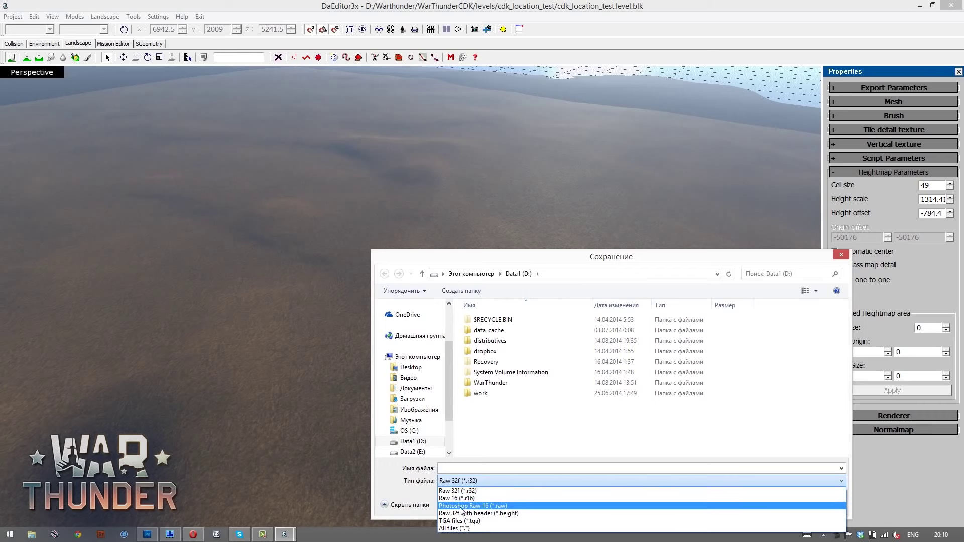
pyautogui.click(487, 507)
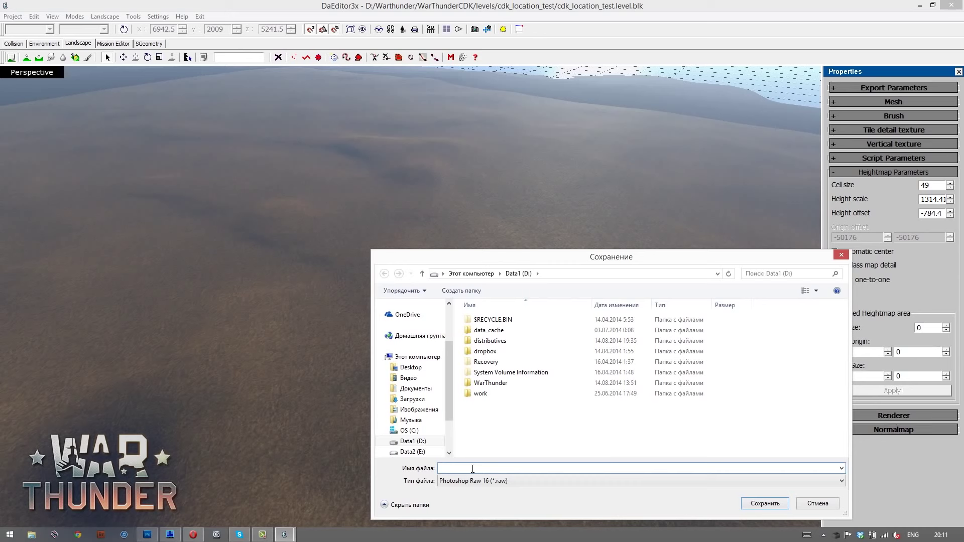
# Step: Export the heightmap as exported_heightmap to drive D:, taking the height dimensions from the heightmap
pyautogui.write('exported_heughtmap')
pyautogui.click(477, 469)
pyautogui.press('BackSpace')
pyautogui.write('i')
pyautogui.click(755, 502)
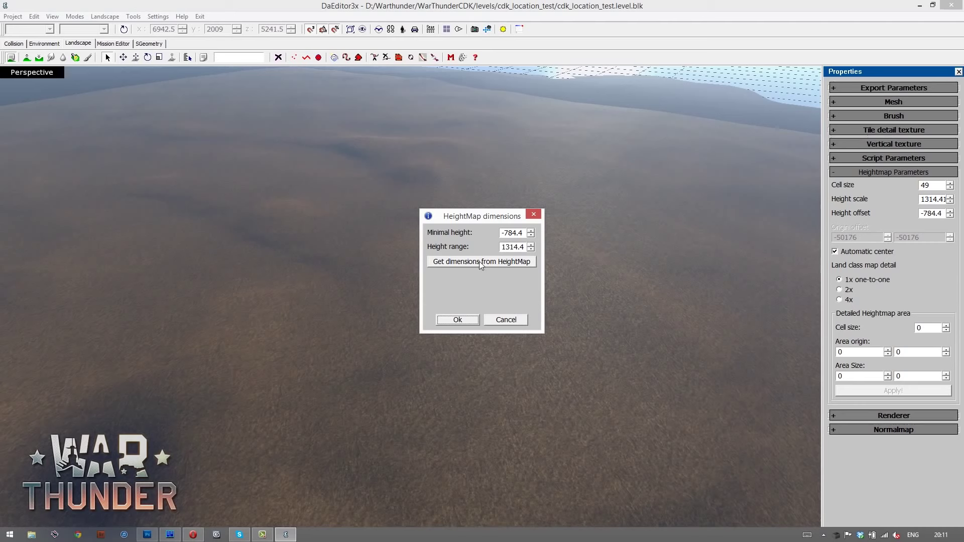
pyautogui.click(480, 262)
pyautogui.click(458, 319)
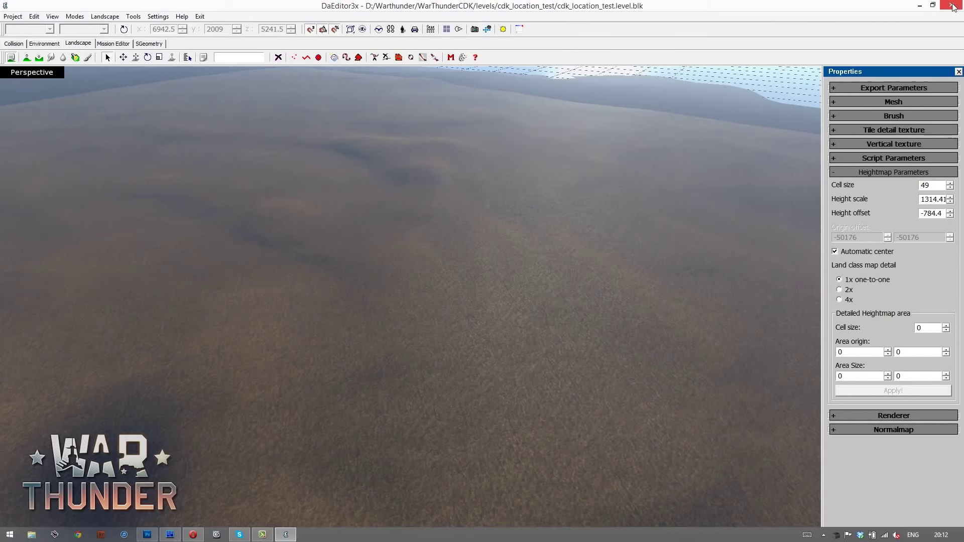
# Step: Switch to Photoshop and open exported_heightmap.raw as a 2048 by 2048 pixel, 16-bit, single-channel image with IBM PC byte order
pyautogui.click(147, 534)
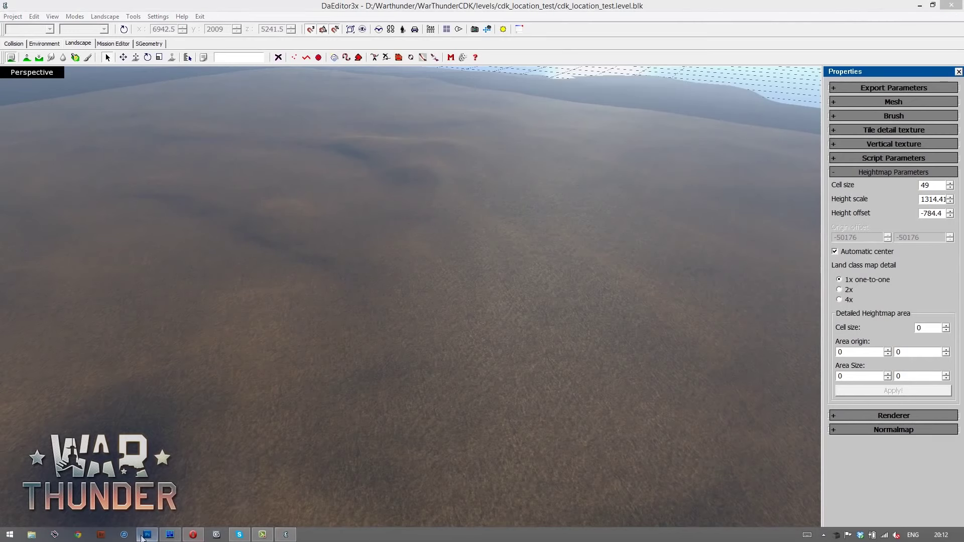
pyautogui.click(29, 9)
pyautogui.click(36, 28)
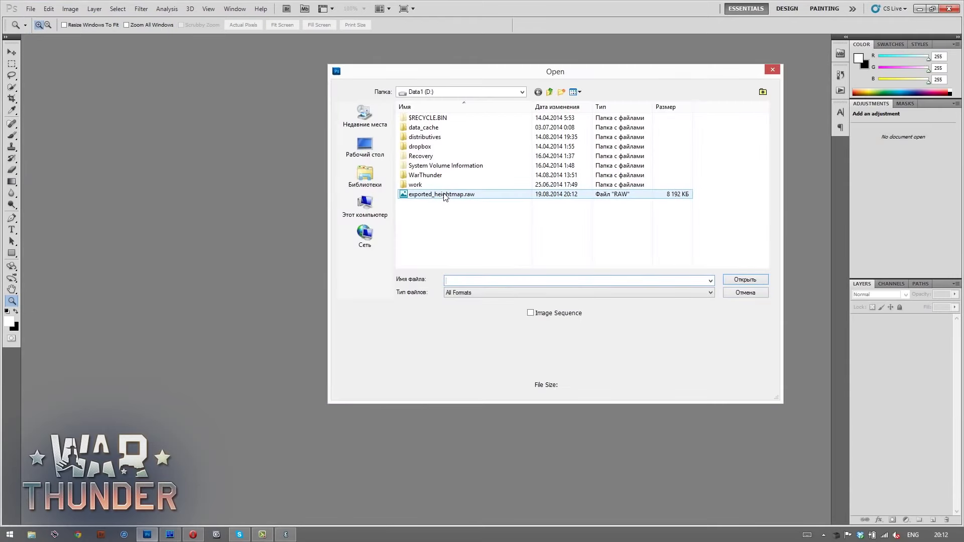
pyautogui.doubleClick(444, 196)
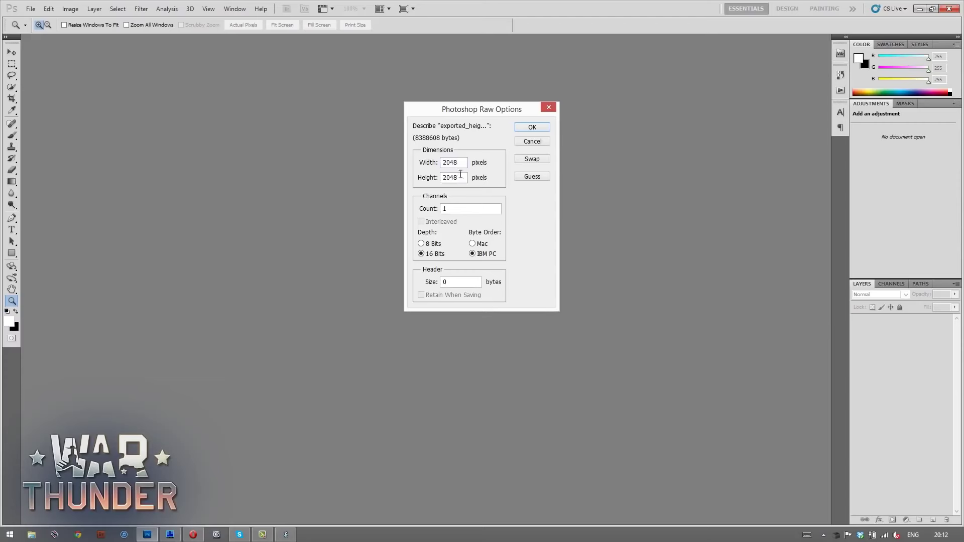
pyautogui.click(528, 128)
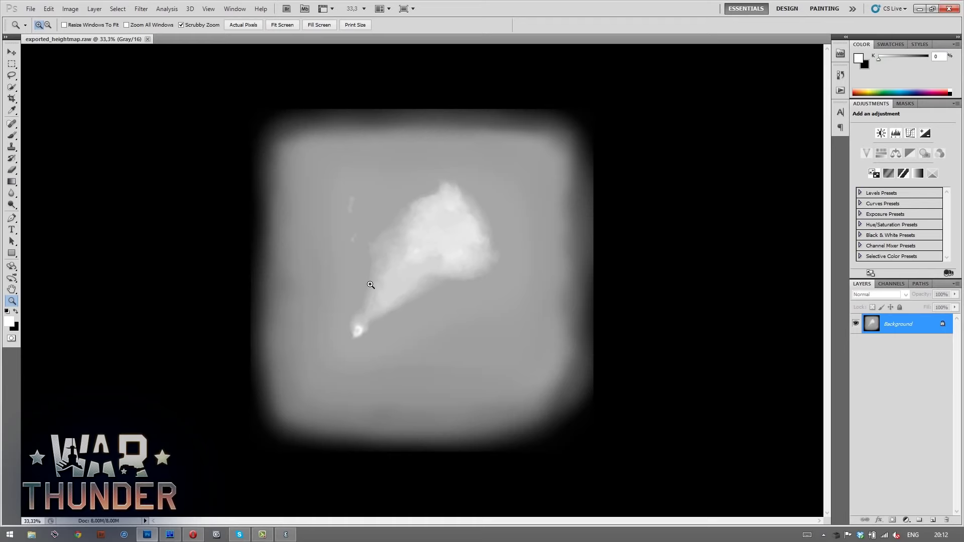
# Step: Examine the exported heightmap's light and dark areas up close and as a whole, and close it without saving
pyautogui.press('x')
pyautogui.press('f')
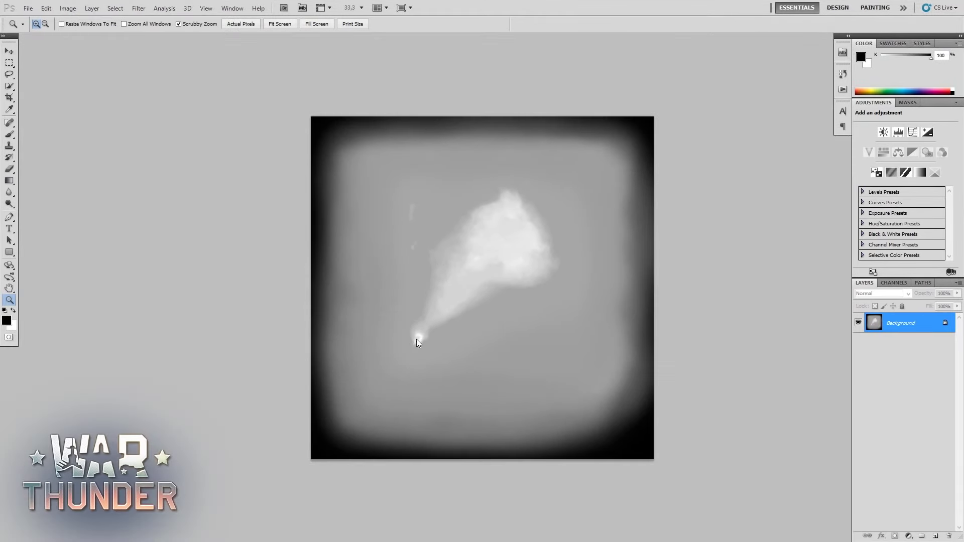
pyautogui.rightClick(416, 339)
pyautogui.click(442, 357)
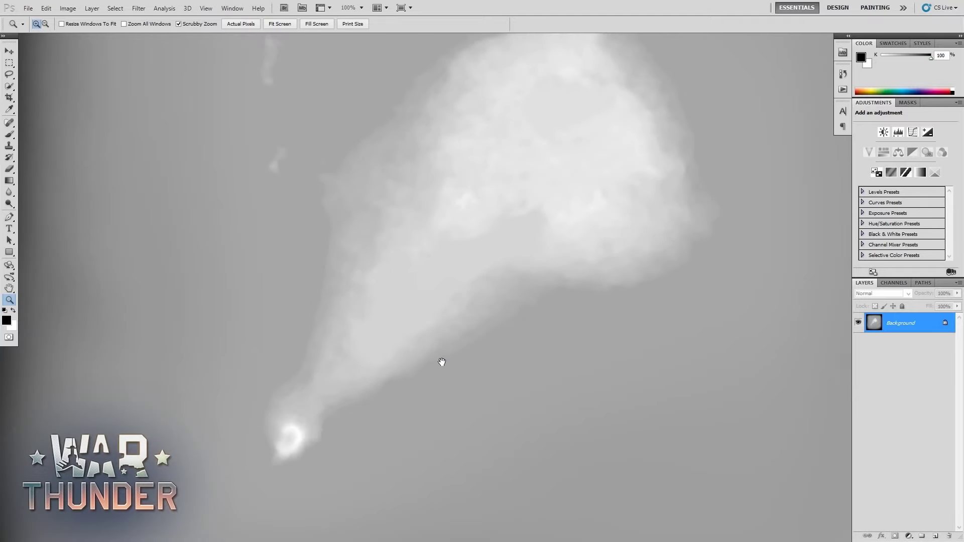
pyautogui.moveTo(437, 377); pyautogui.dragTo(501, 172)
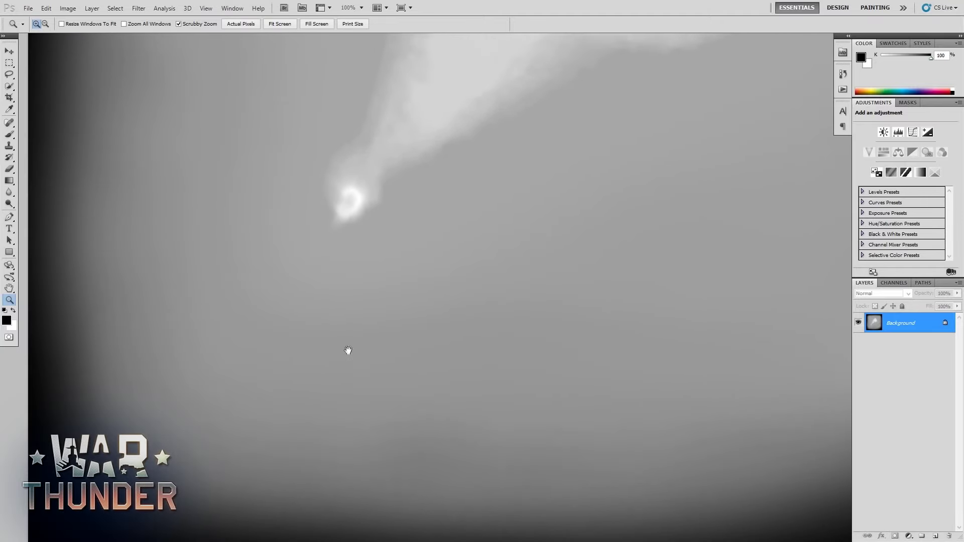
pyautogui.moveTo(348, 351); pyautogui.dragTo(189, 538)
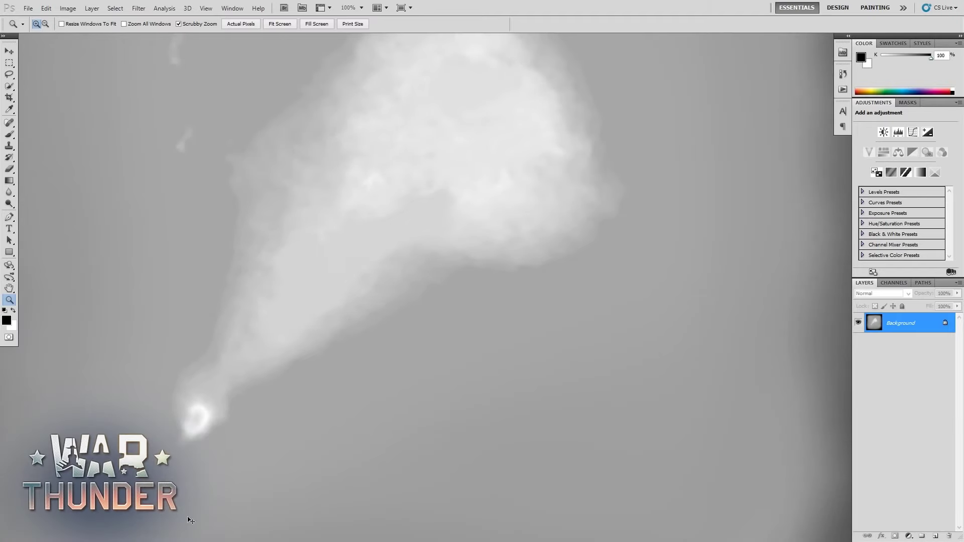
pyautogui.hotkey('ctrl', '0')
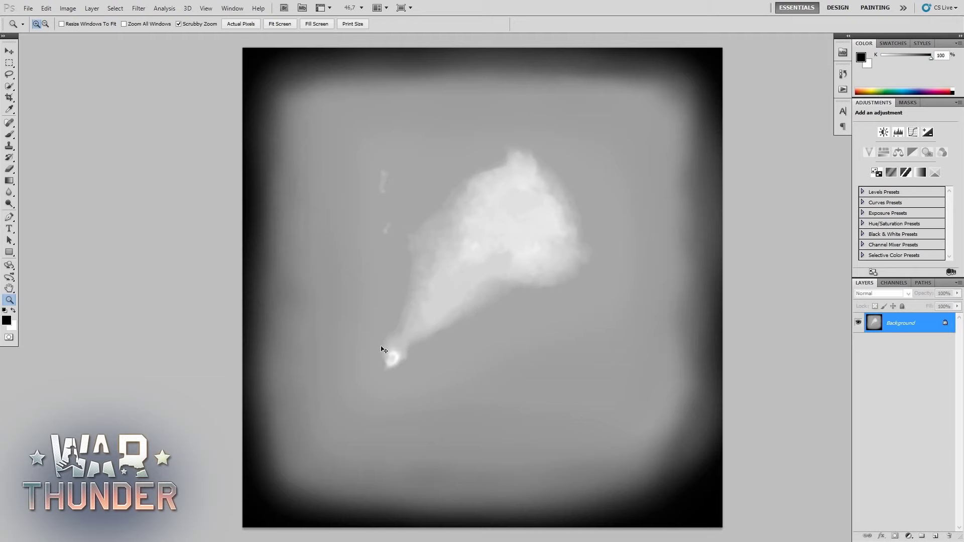
pyautogui.hotkey('ctrl', 'w')
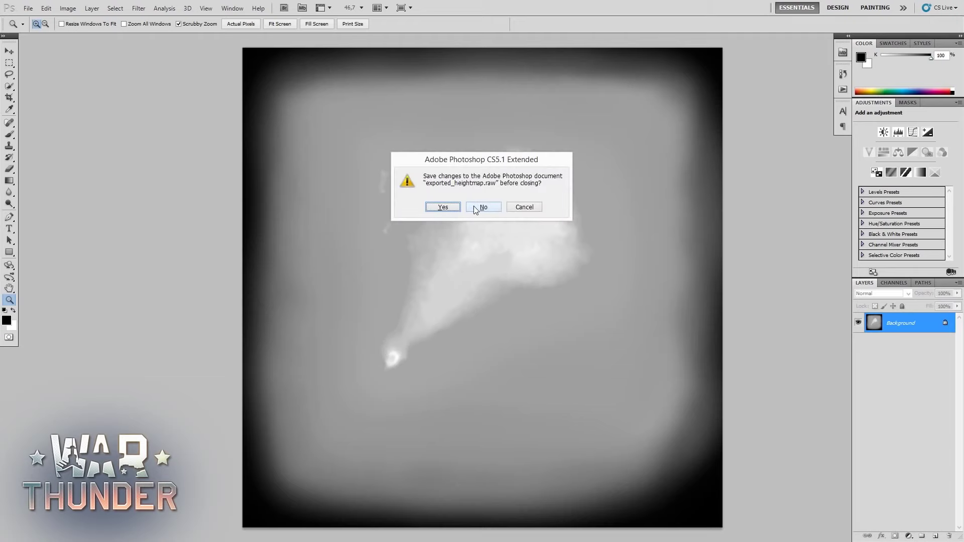
pyautogui.click(474, 206)
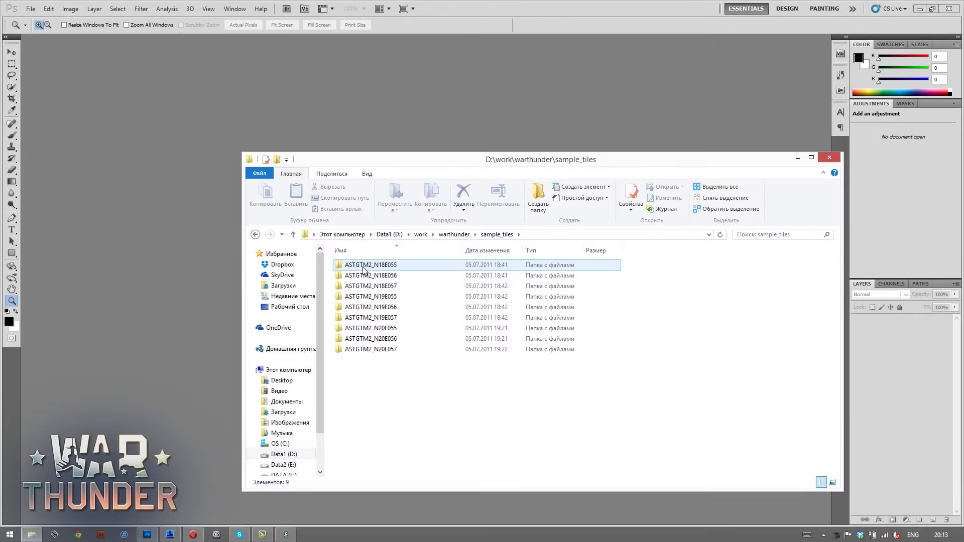
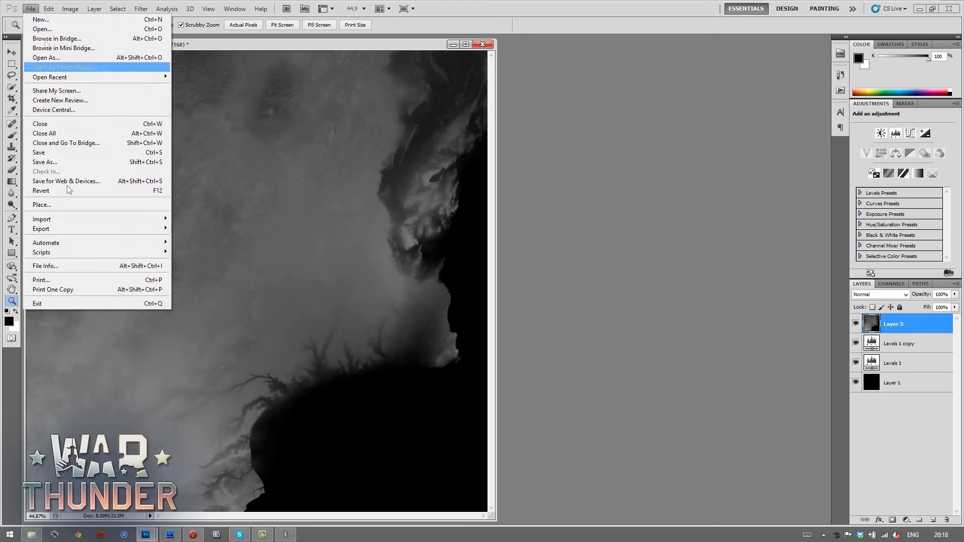
# Step: Start saving a copy of the edited elevation map in the root of drive D: in Photoshop Raw format
pyautogui.click(81, 162)
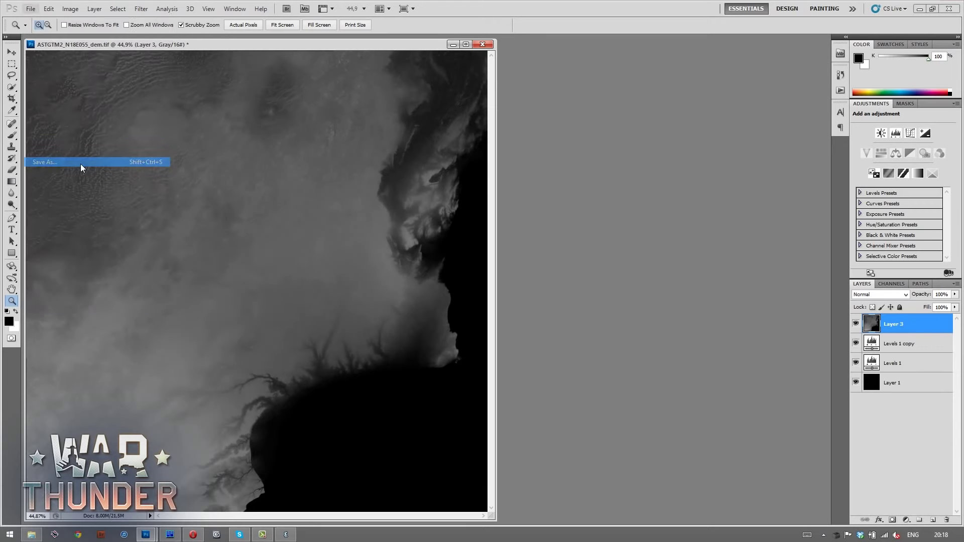
pyautogui.click(458, 91)
pyautogui.click(457, 92)
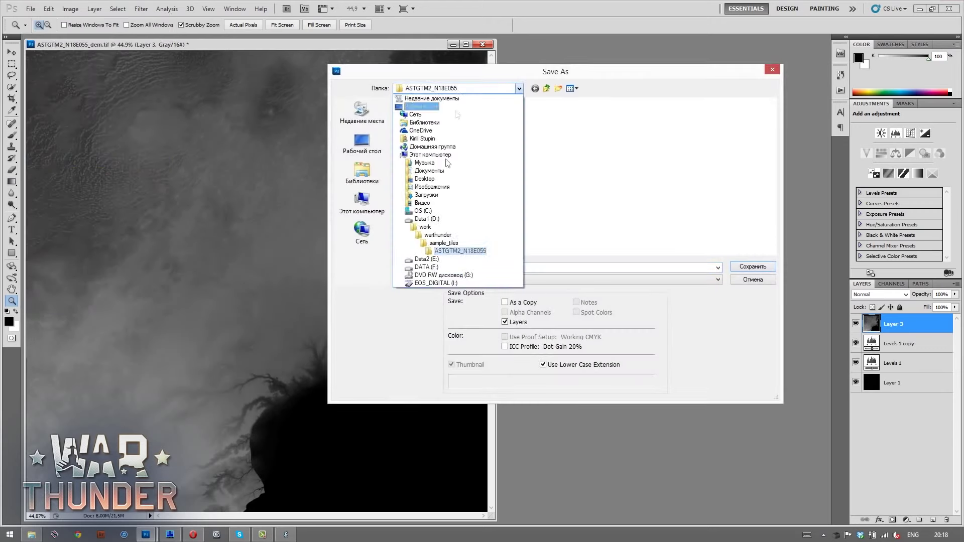
pyautogui.click(436, 221)
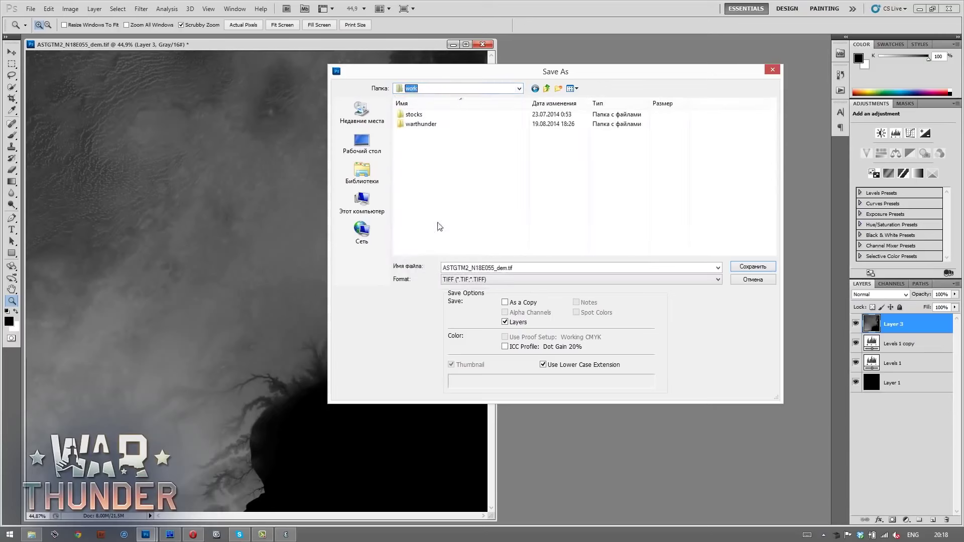
pyautogui.click(546, 89)
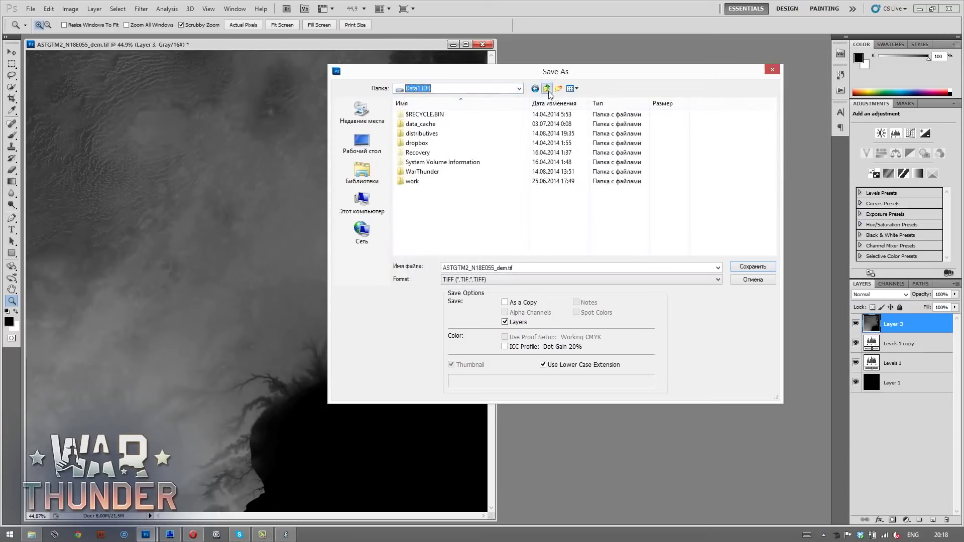
pyautogui.click(481, 284)
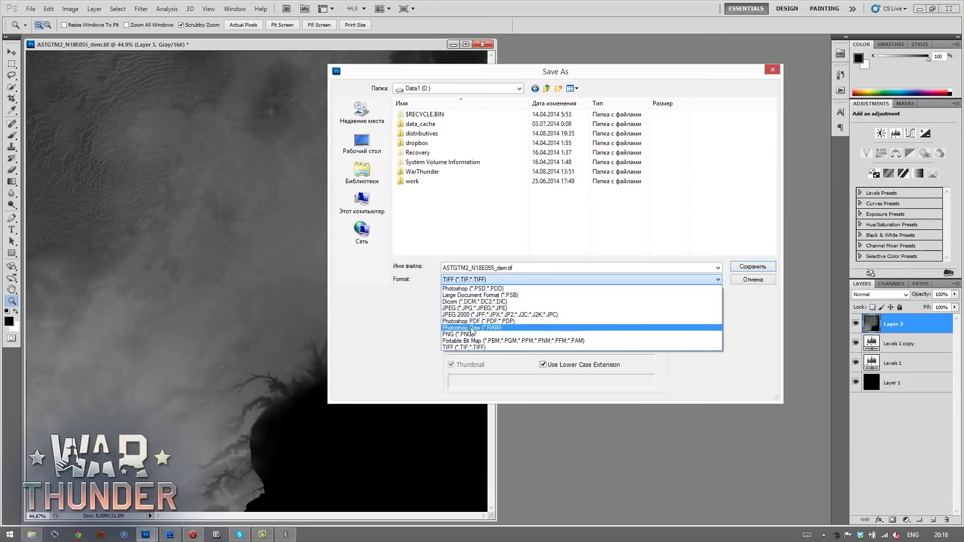
pyautogui.click(472, 328)
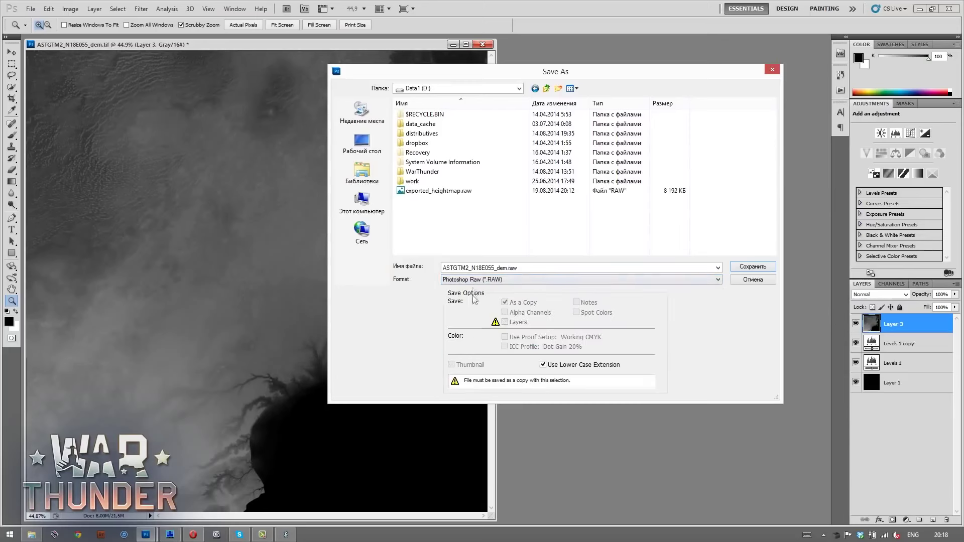
# Step: Name the copy heightmap_4_import and save it with IBM PC byte order and a header of 0
pyautogui.doubleClick(466, 268)
pyautogui.write('heightmap_4_import')
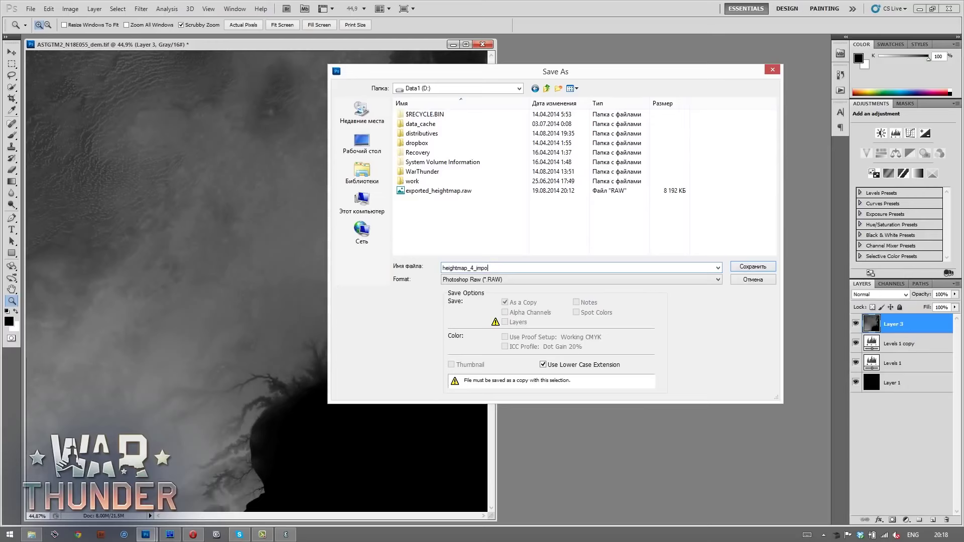
pyautogui.click(751, 267)
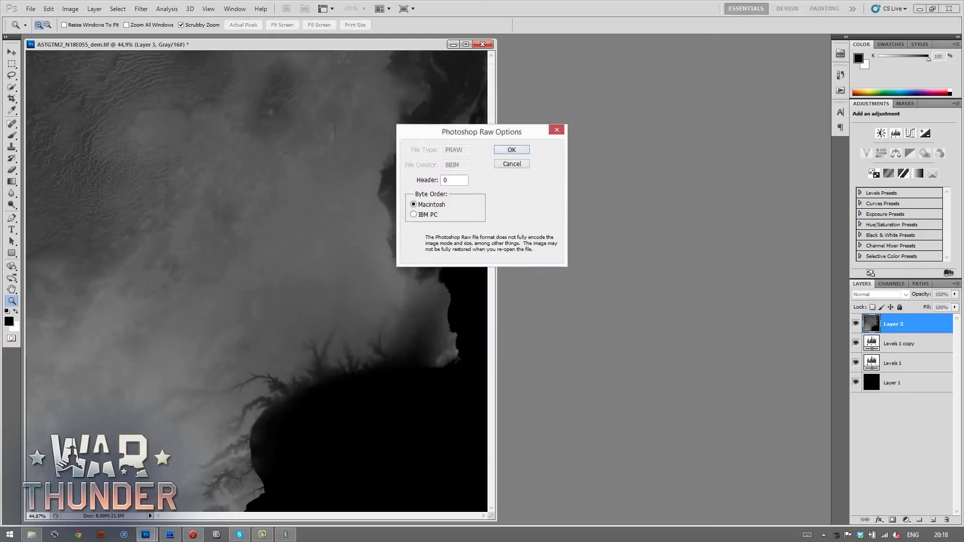
pyautogui.click(434, 215)
pyautogui.click(512, 149)
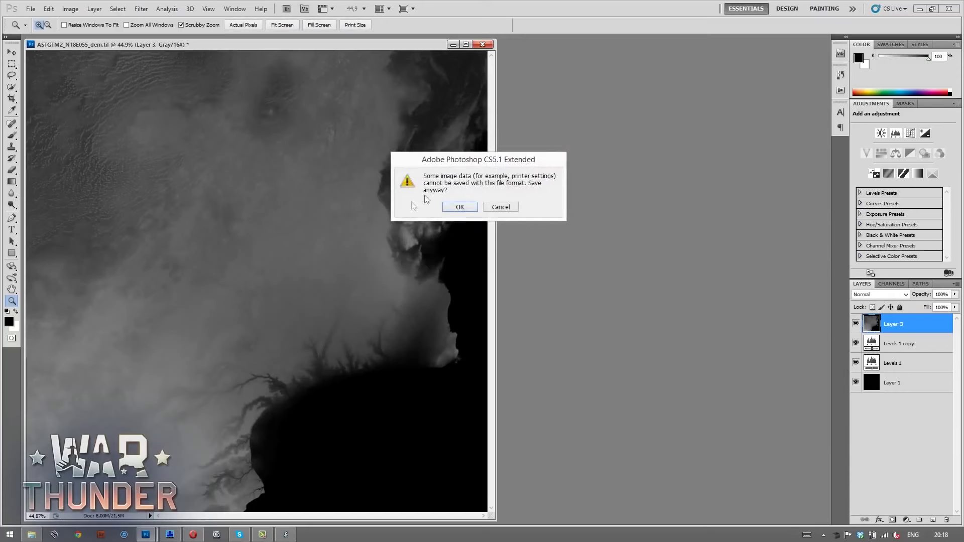
pyautogui.click(456, 207)
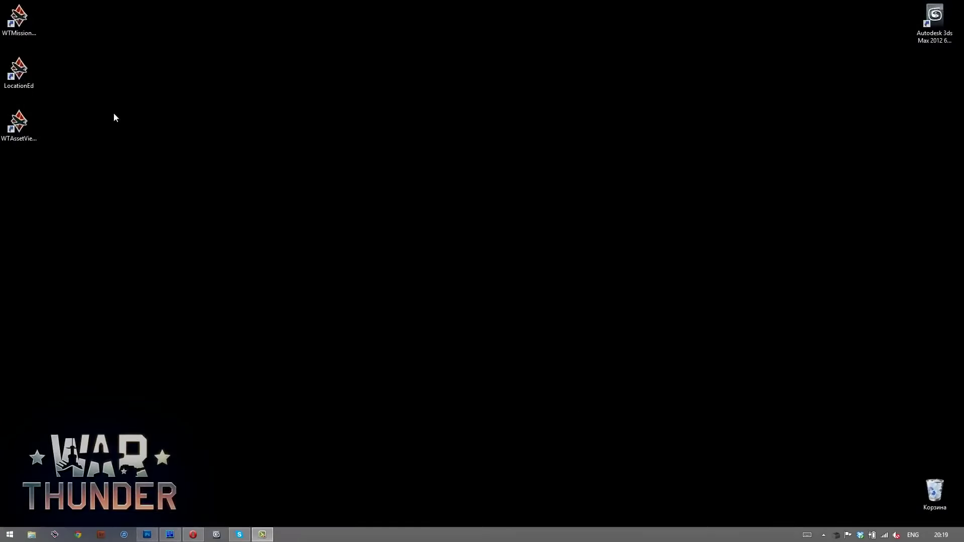
# Step: Launch the location editor from the desktop and reopen the recent cdk_location_test level
pyautogui.click(25, 66)
pyautogui.doubleClick(26, 69)
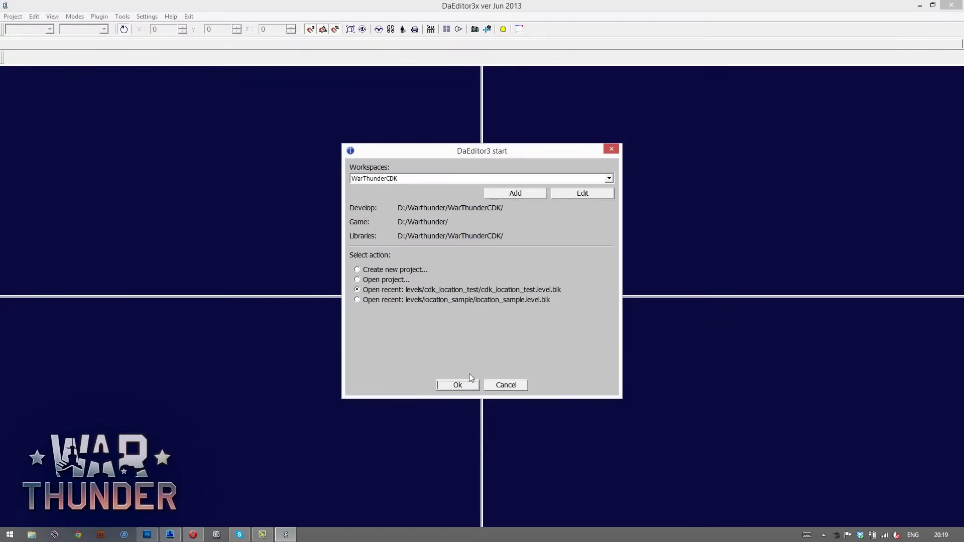
pyautogui.click(462, 385)
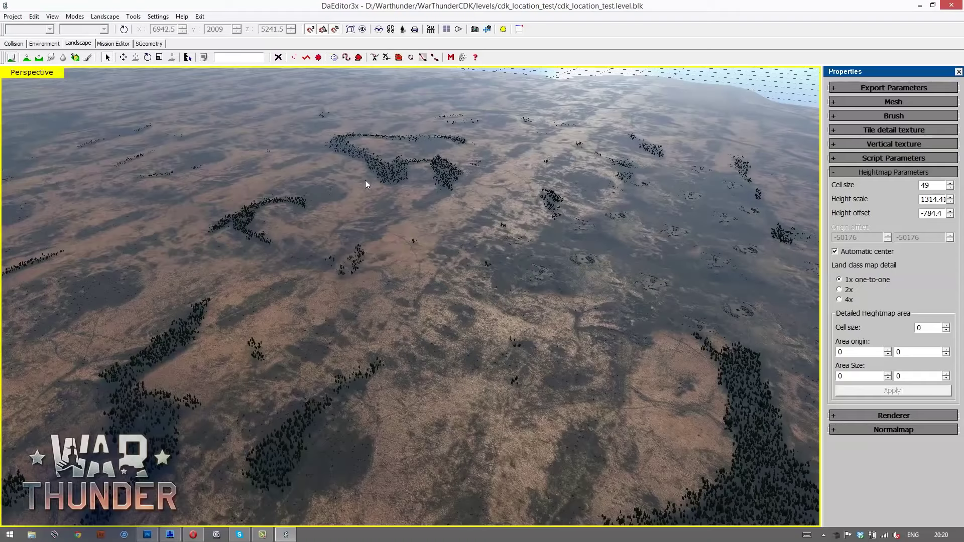
# Step: Turn off the water surface and the world ocean in the landscape's mesh settings
pyautogui.press('space')
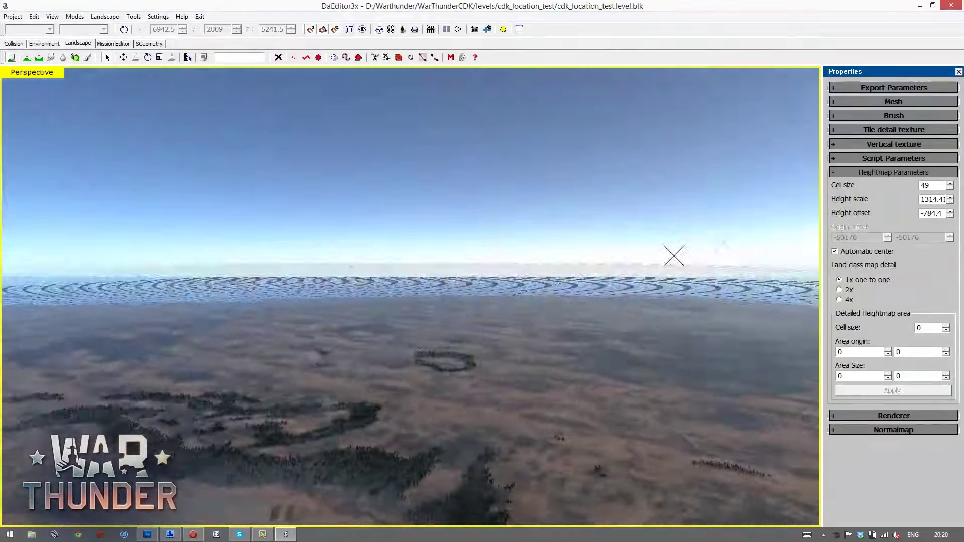
pyautogui.press('space')
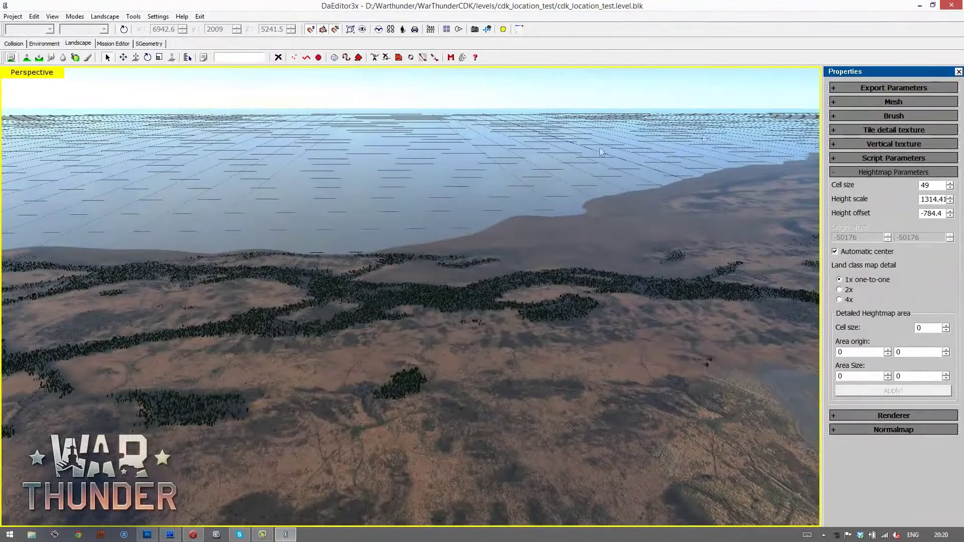
pyautogui.click(903, 103)
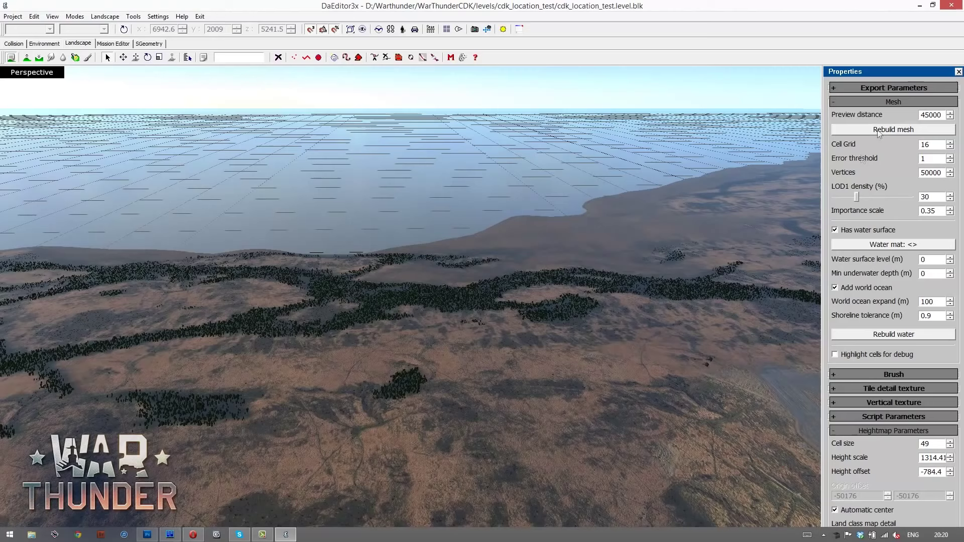
pyautogui.click(835, 230)
pyautogui.click(834, 288)
# Step: Import heightmap_4_import.raw from drive D as a Photoshop Raw 16 heightmap, accepting the offset and scale from the last heightmap export
pyautogui.click(625, 263)
pyautogui.press('space')
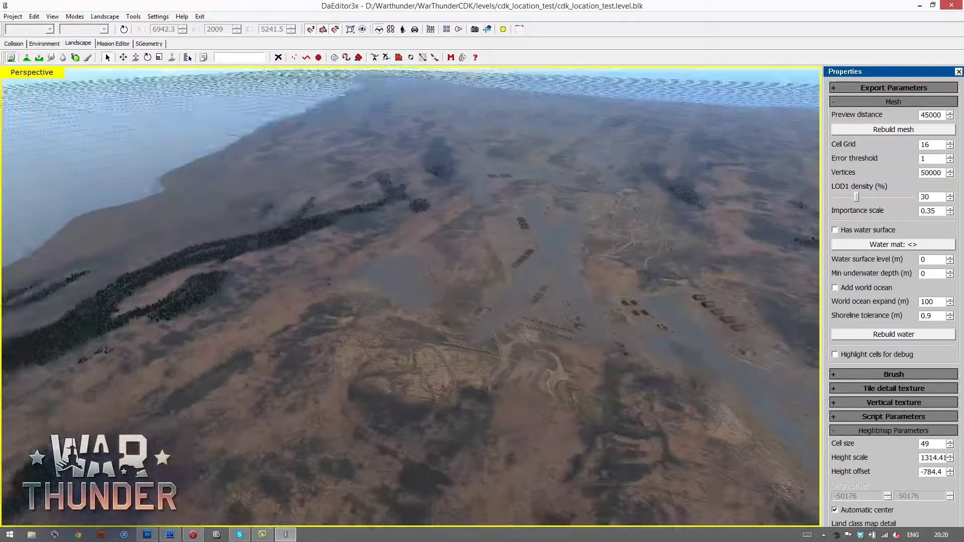
pyautogui.press('a')
pyautogui.press('w')
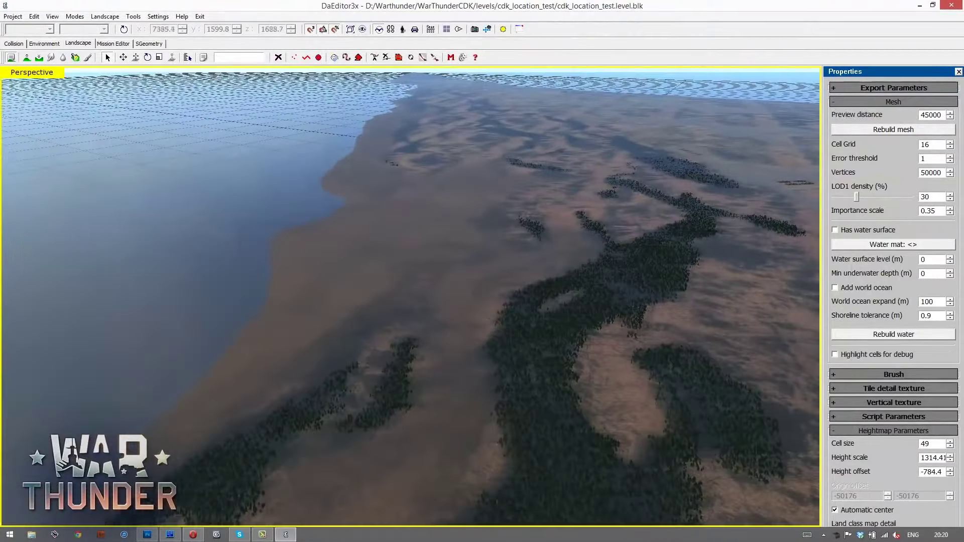
pyautogui.moveTo(537, 242); pyautogui.dragTo(437, 312, button='middle')
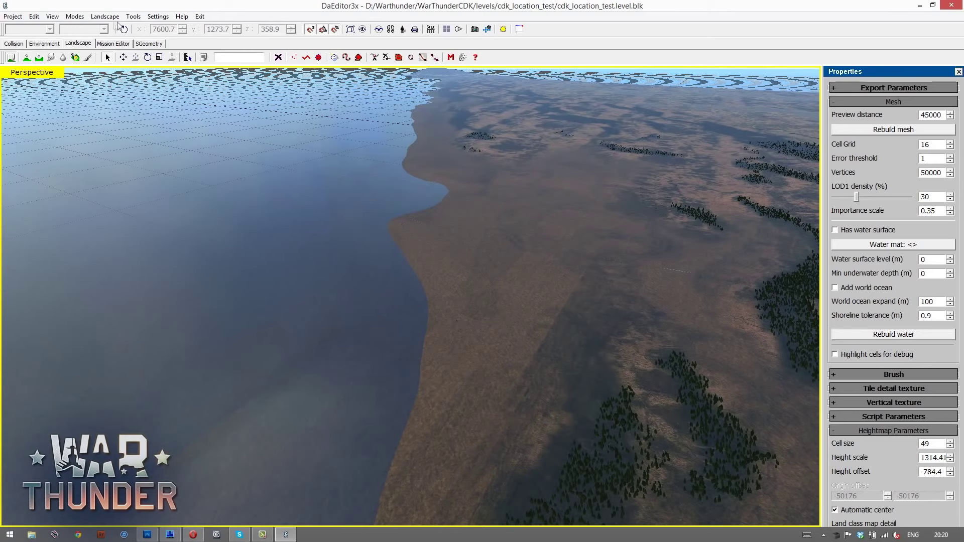
pyautogui.click(101, 17)
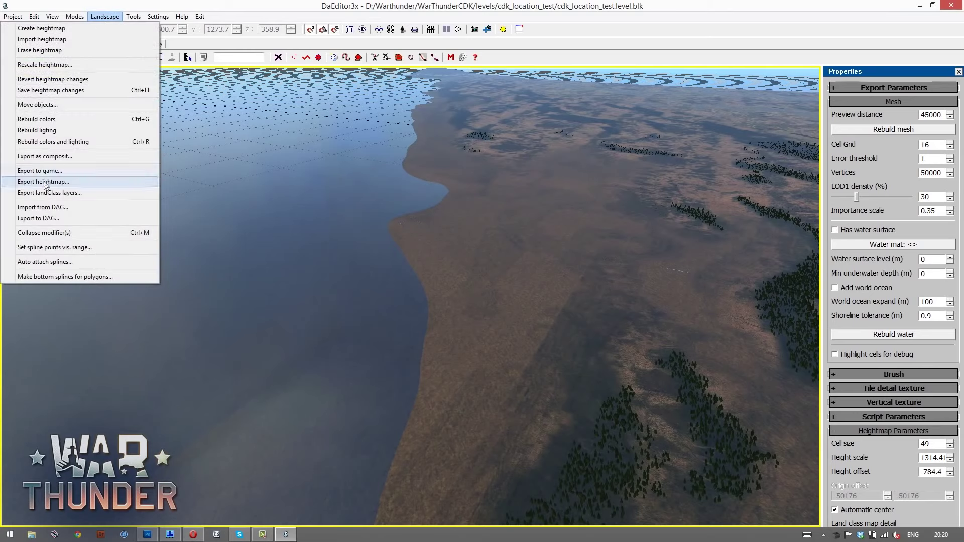
pyautogui.click(36, 41)
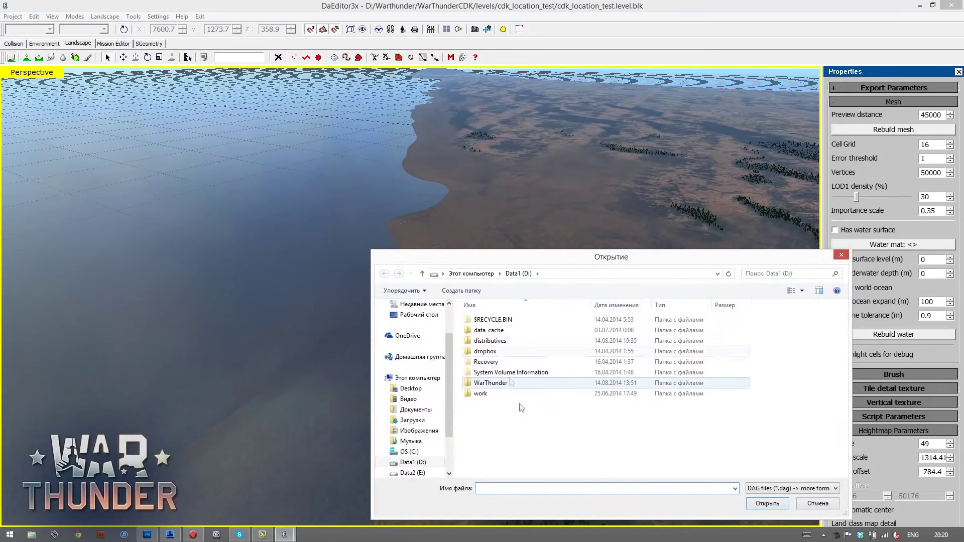
pyautogui.click(779, 488)
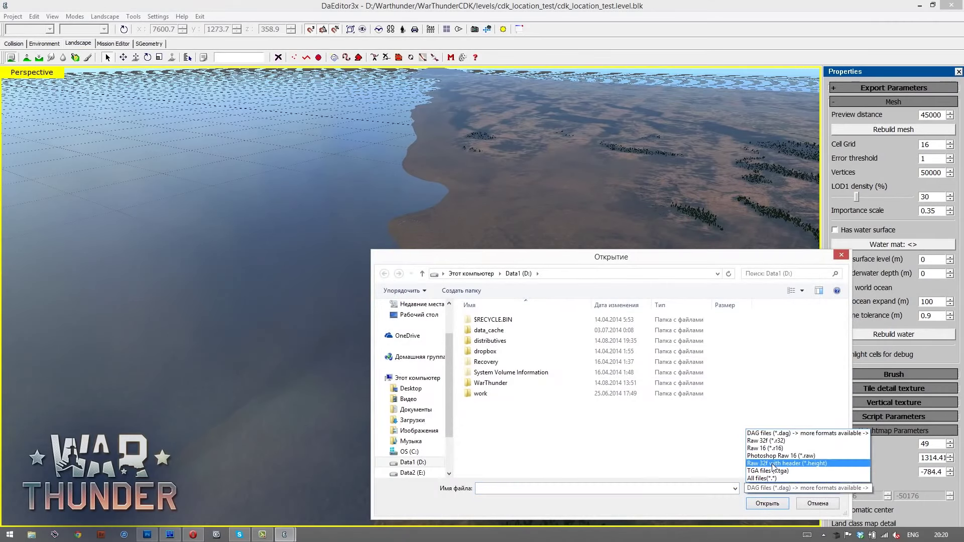
pyautogui.click(776, 456)
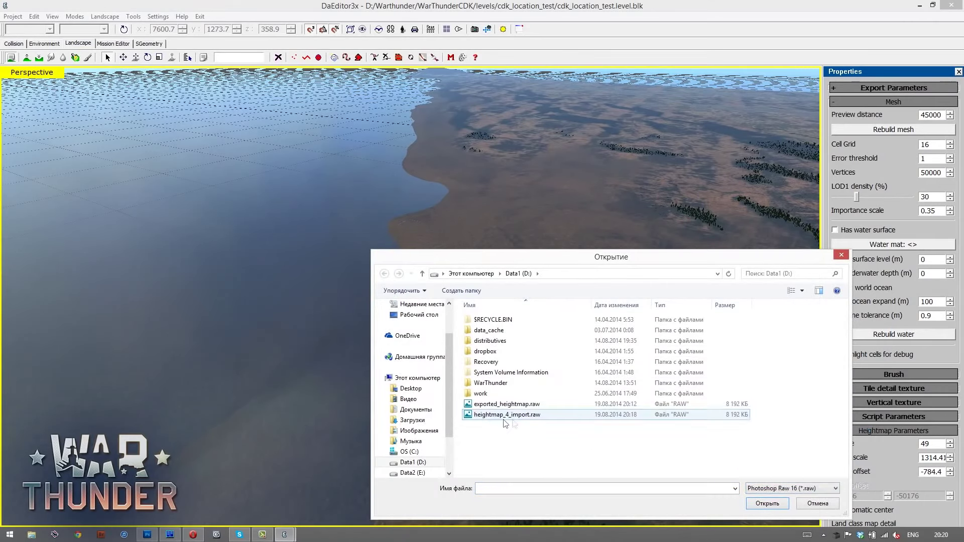
pyautogui.doubleClick(505, 414)
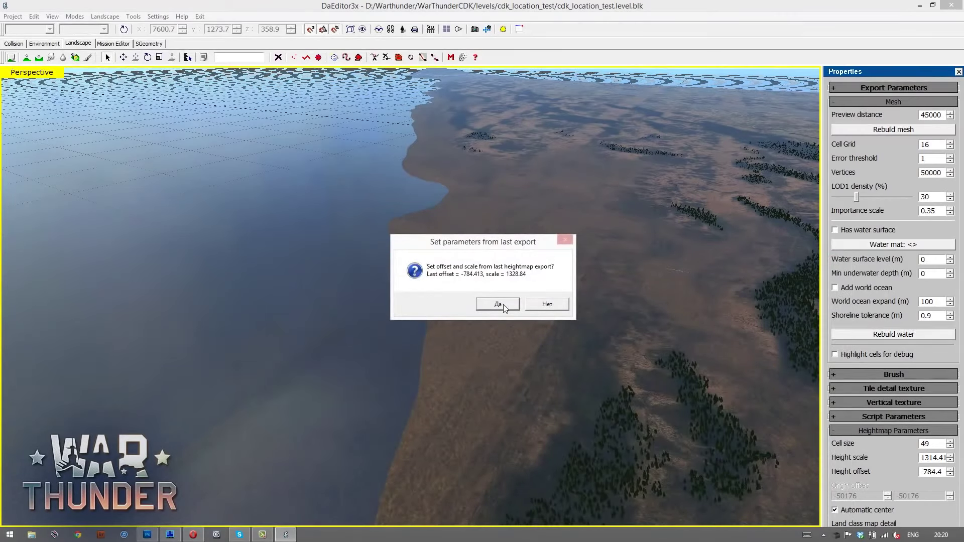
pyautogui.click(504, 305)
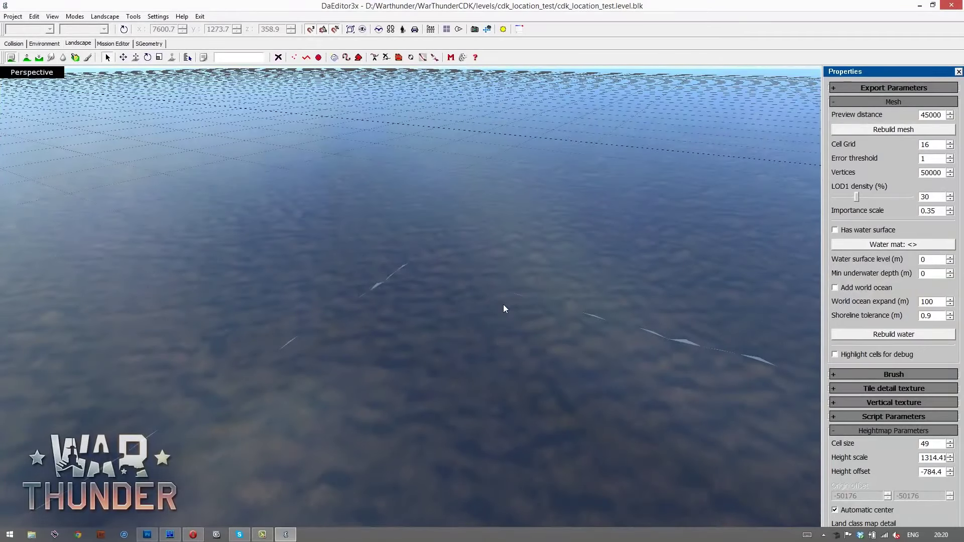
# Step: Set the landscape's height offset to -184.4 in the heightmap parameters
pyautogui.press('space')
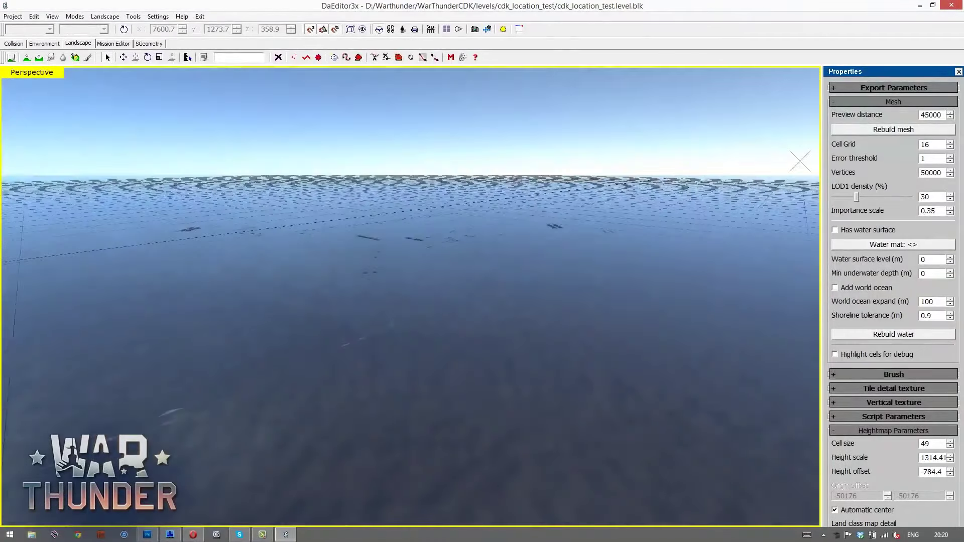
pyautogui.moveTo(799, 161); pyautogui.dragTo(504, 308, button='middle')
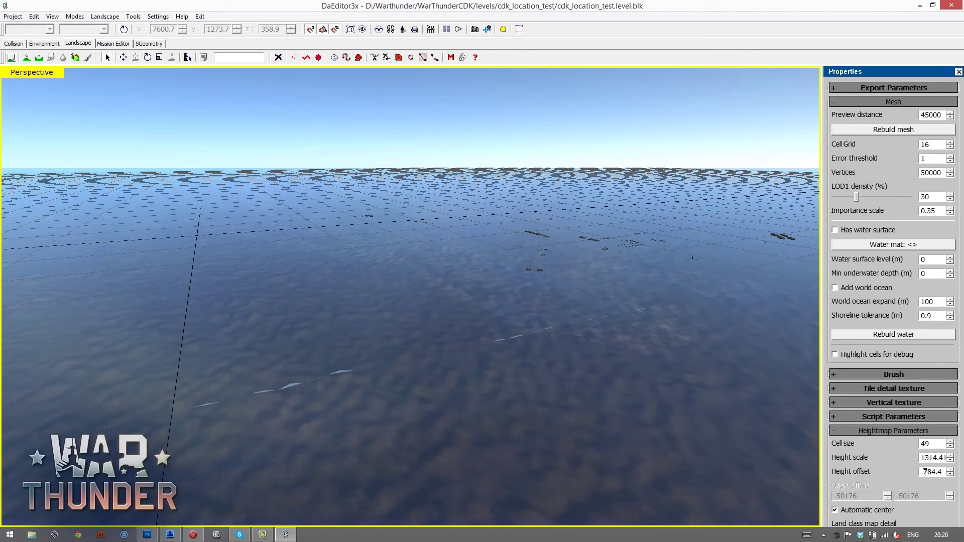
pyautogui.moveTo(924, 472); pyautogui.dragTo(928, 472)
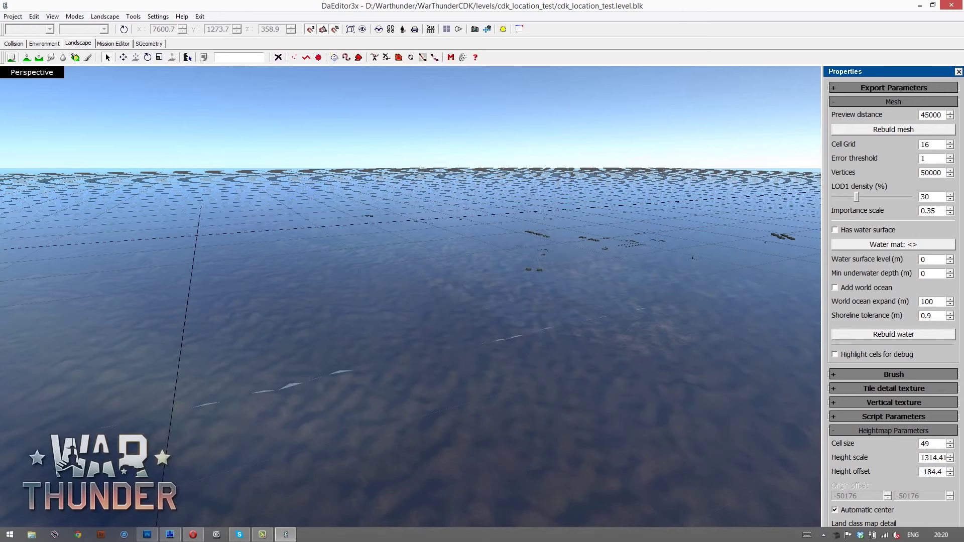
pyautogui.write('8')
pyautogui.press('Return')
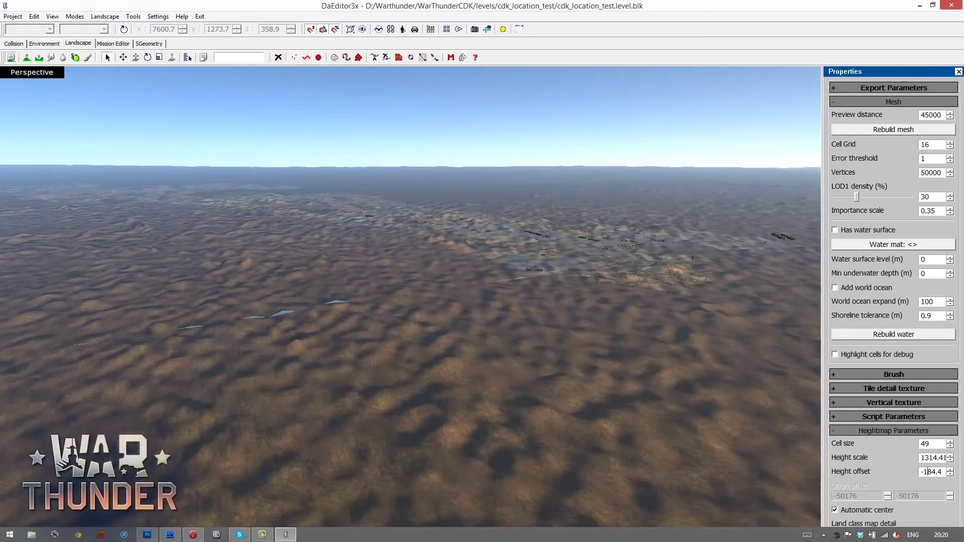
# Step: Fly over the imported terrain and examine its coastline, inlets, river valleys and hills
pyautogui.click(575, 291)
pyautogui.press('space')
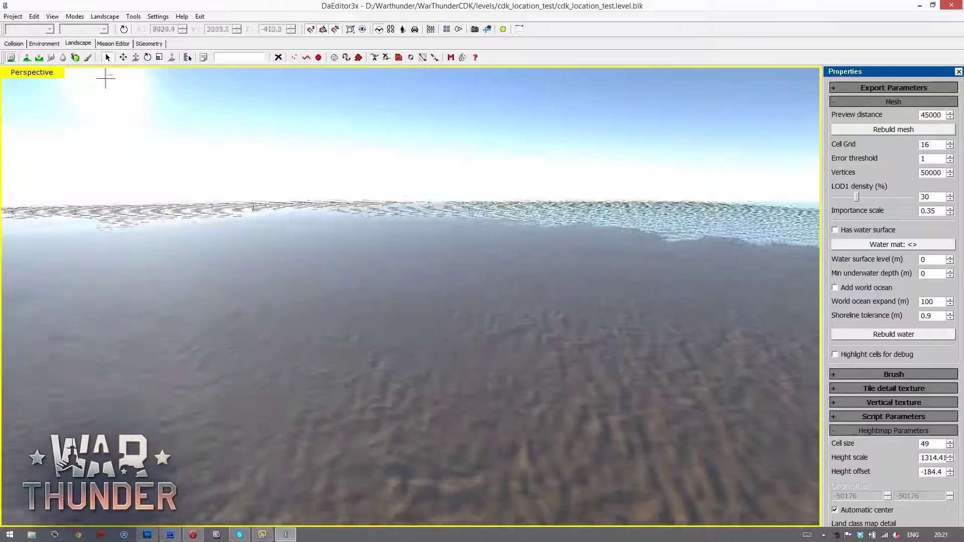
pyautogui.press('s')
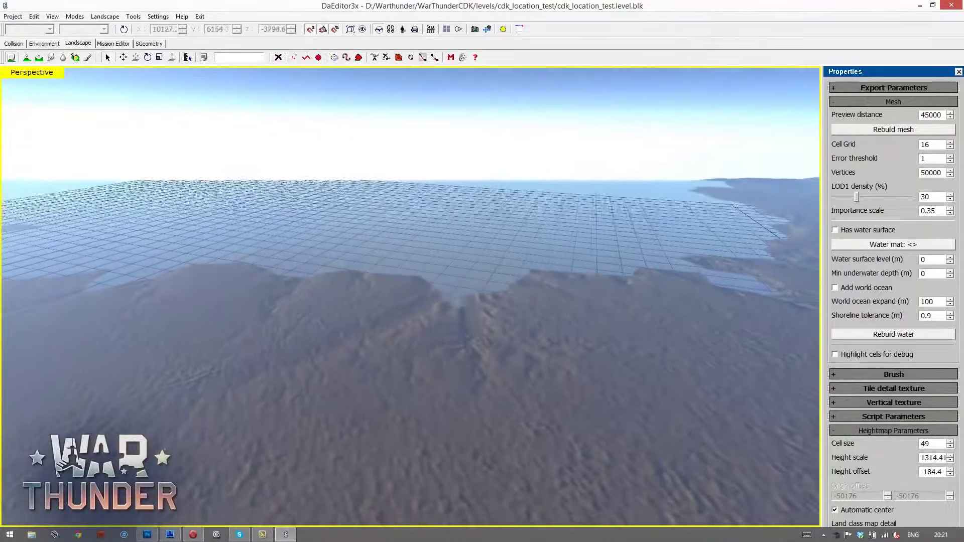
pyautogui.press('w')
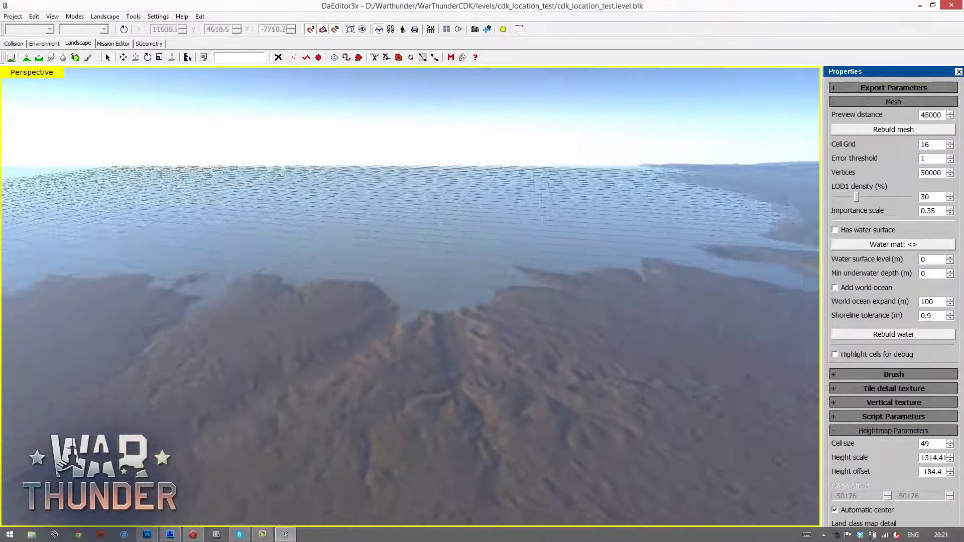
pyautogui.press('w')
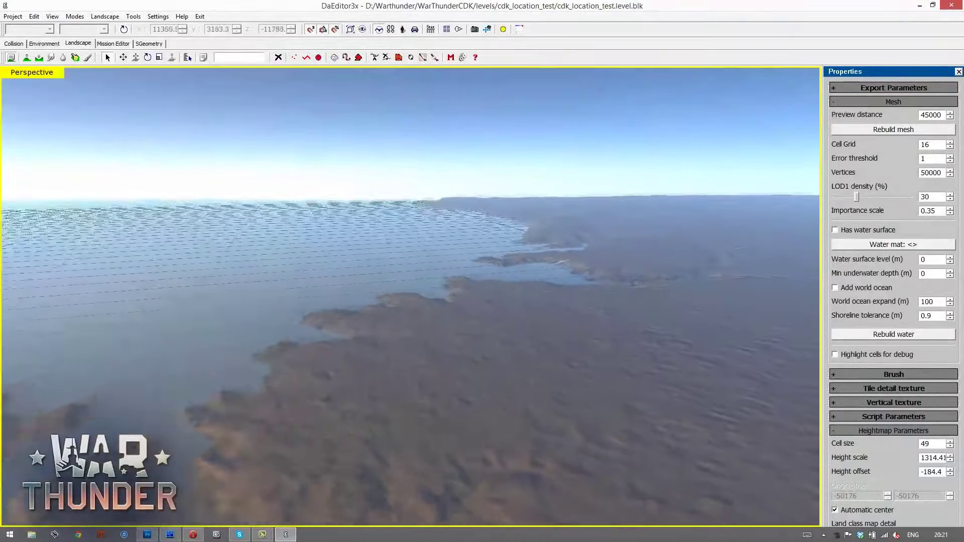
pyautogui.press('w')
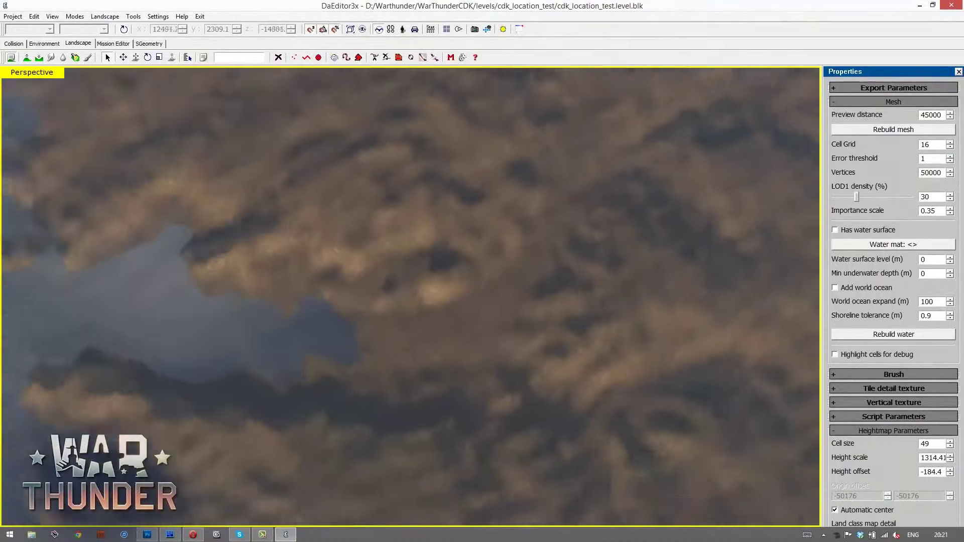
pyautogui.press('s')
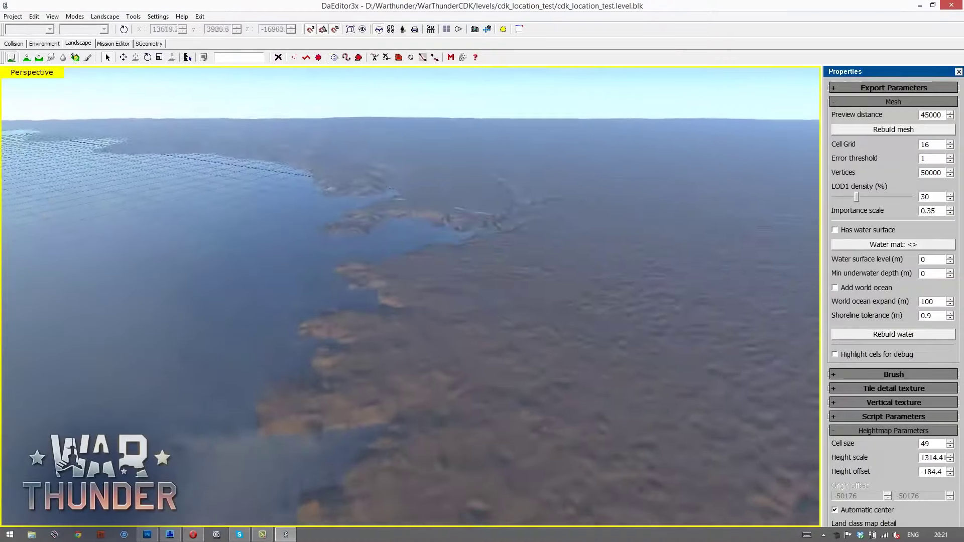
pyautogui.press('w')
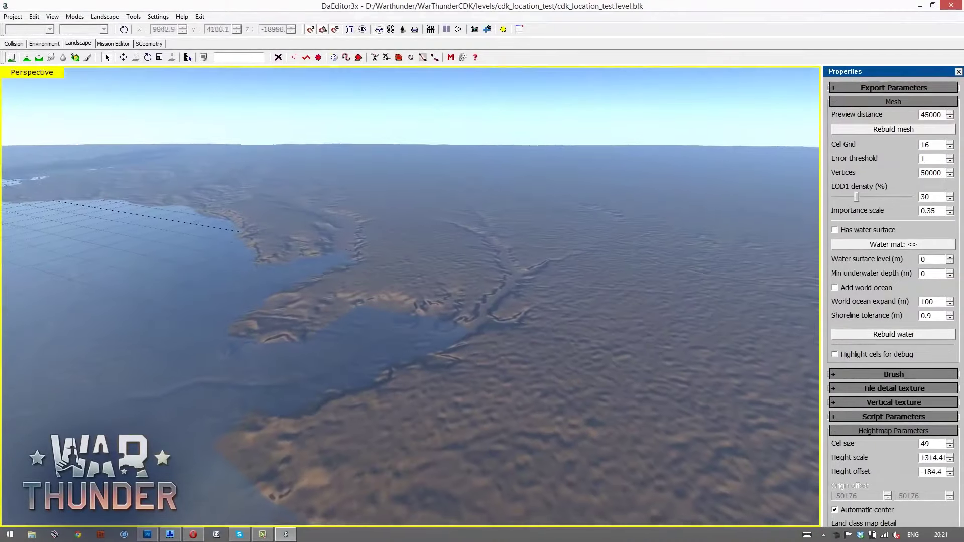
pyautogui.press('w')
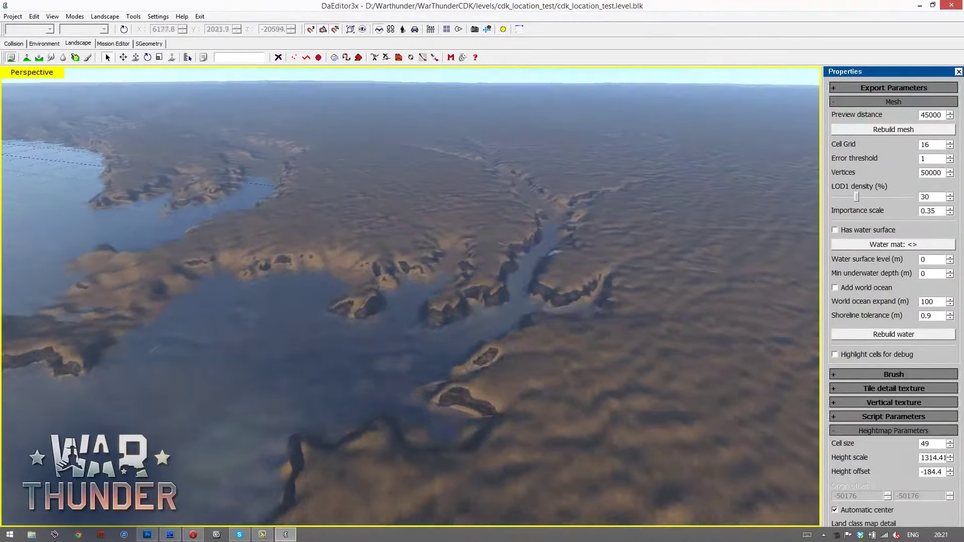
pyautogui.press('w')
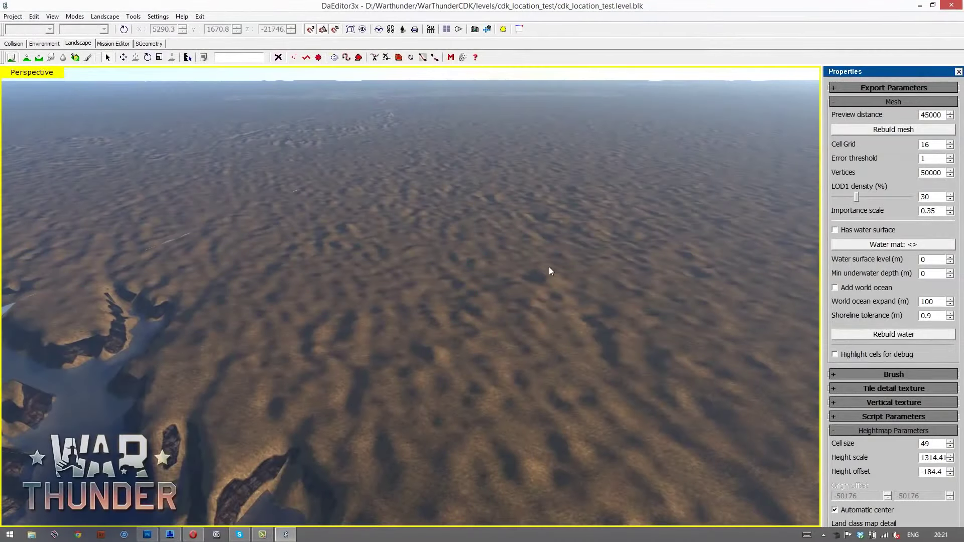
pyautogui.press('space')
pyautogui.press('c')
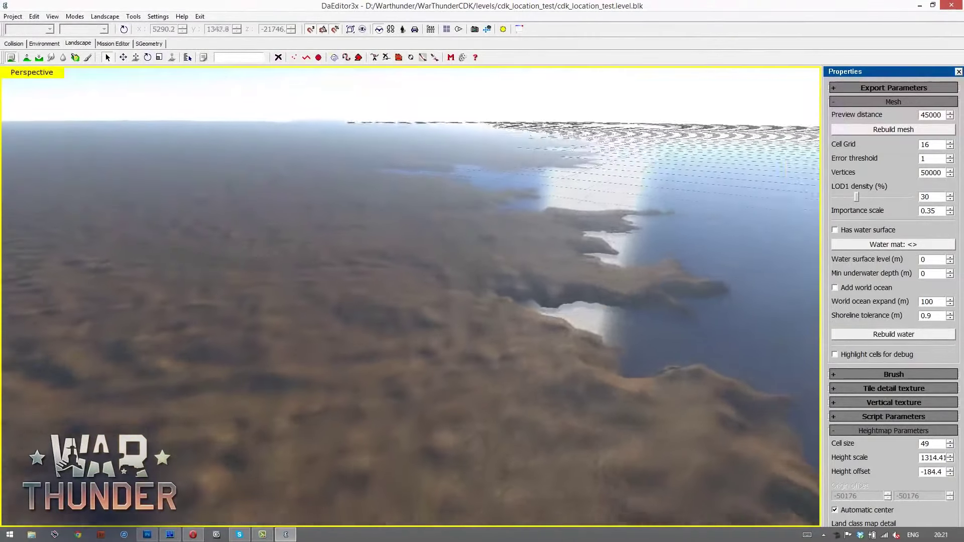
pyautogui.press('w')
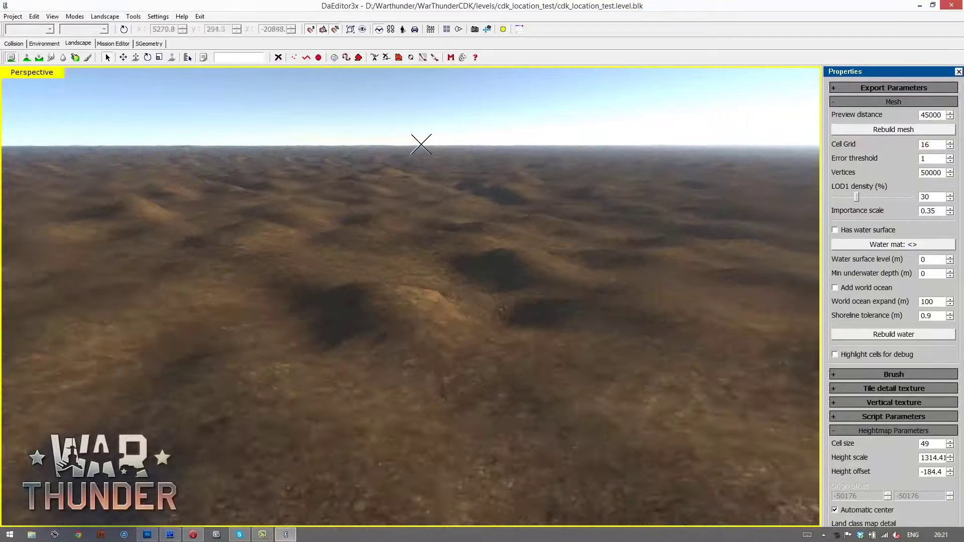
pyautogui.press('w')
pyautogui.press('e')
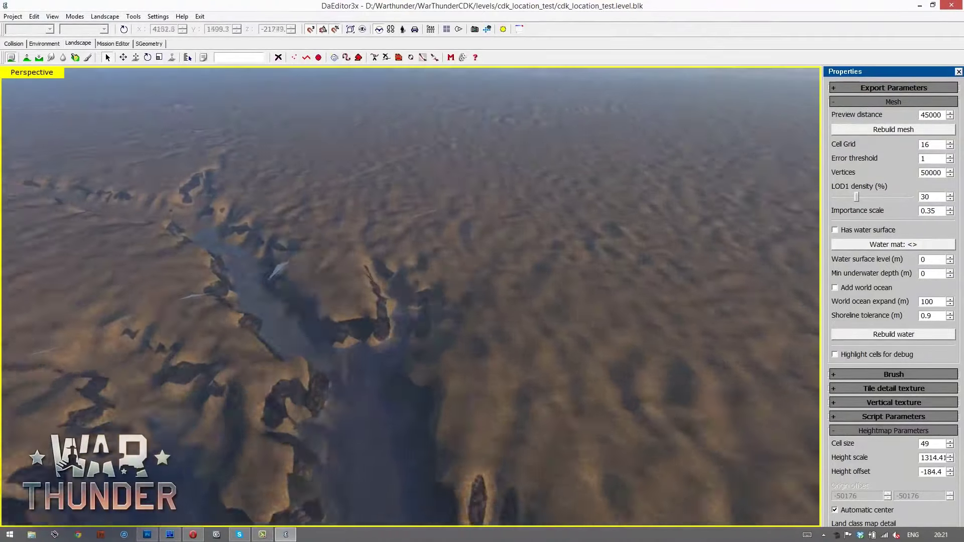
pyautogui.press('s')
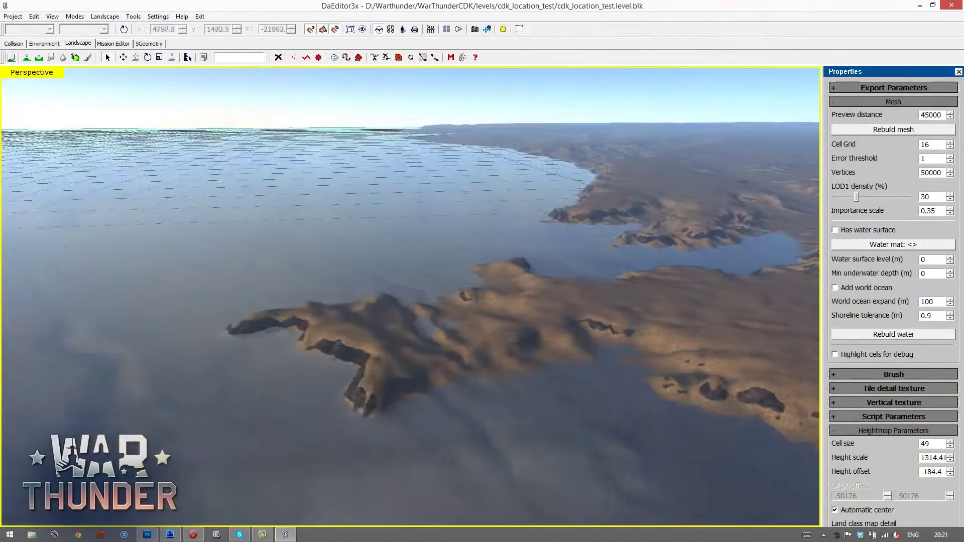
pyautogui.press('w')
pyautogui.press('w')
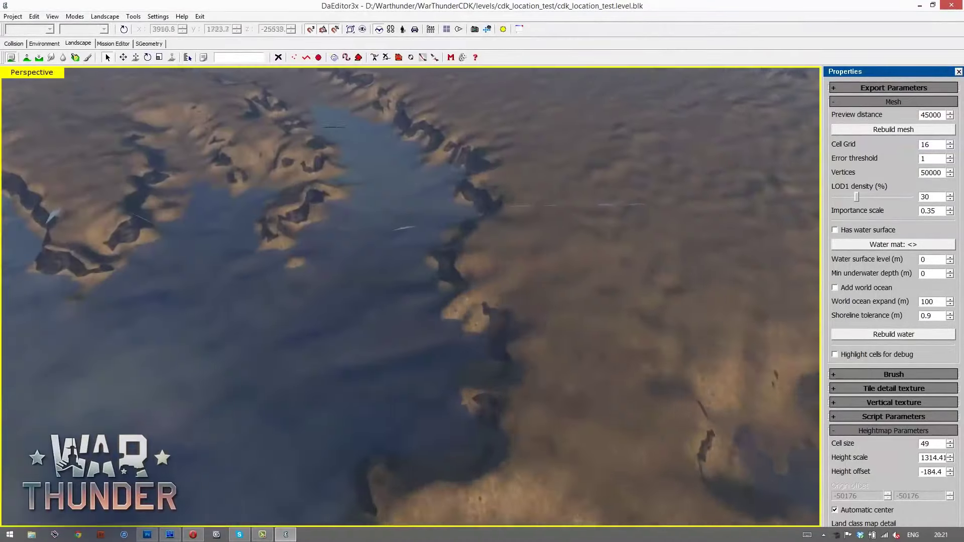
pyautogui.press('w')
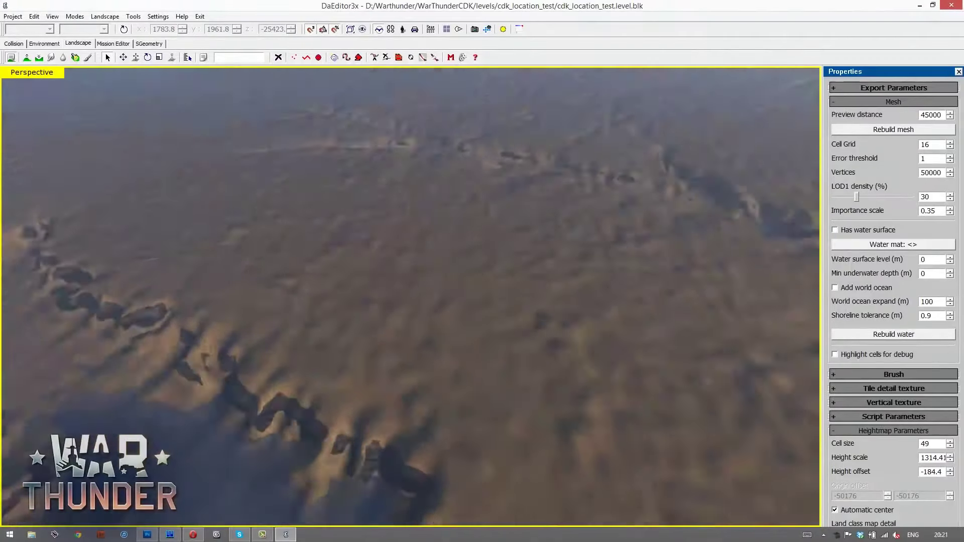
pyautogui.press('w')
pyautogui.press('w')
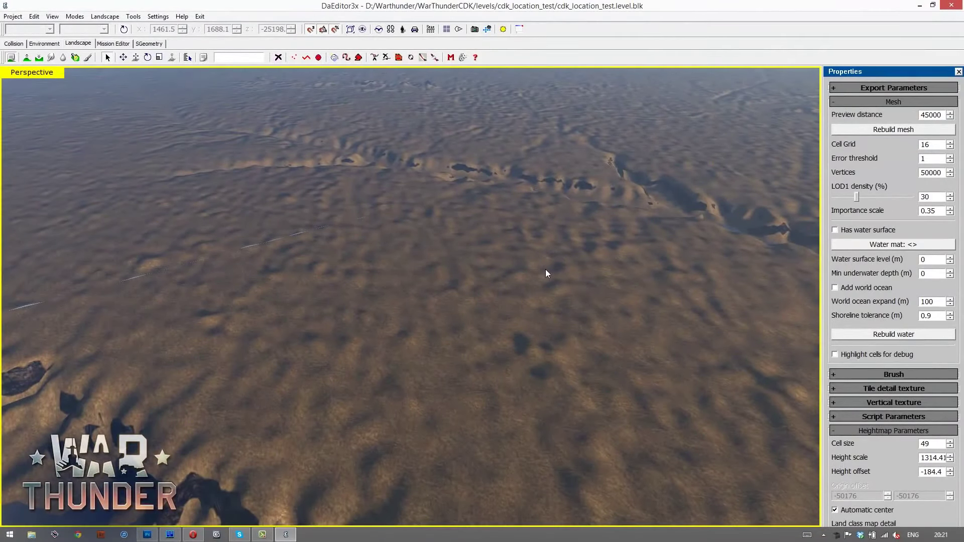
pyautogui.hotkey('alt', 'Tab')
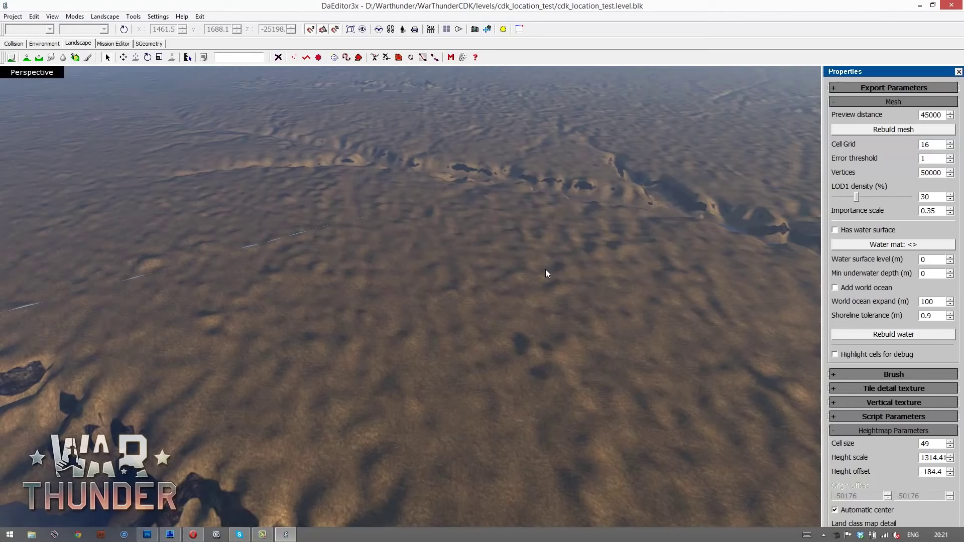
# Step: Hide the HeightMap filter and show the LandMesh filter in the plugins visibility list
pyautogui.press('F12')
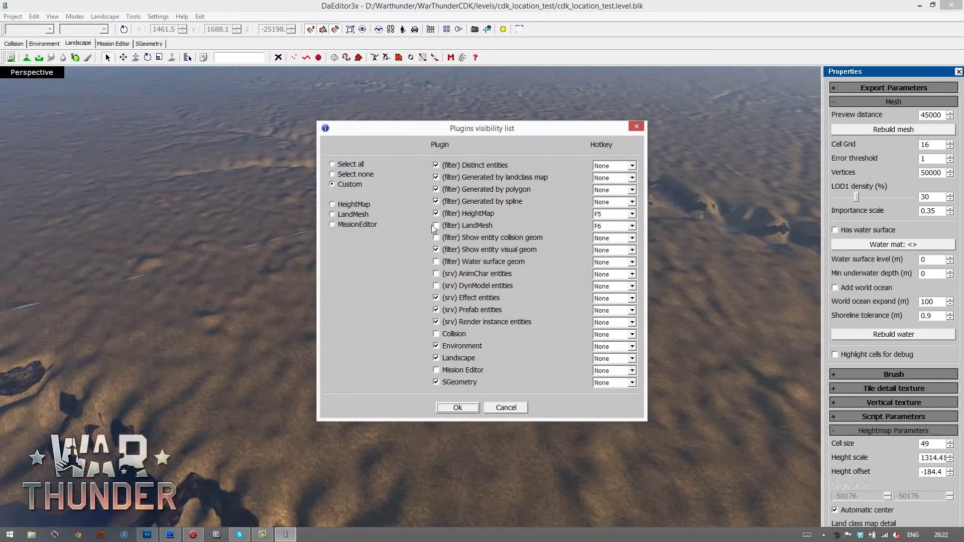
pyautogui.click(436, 214)
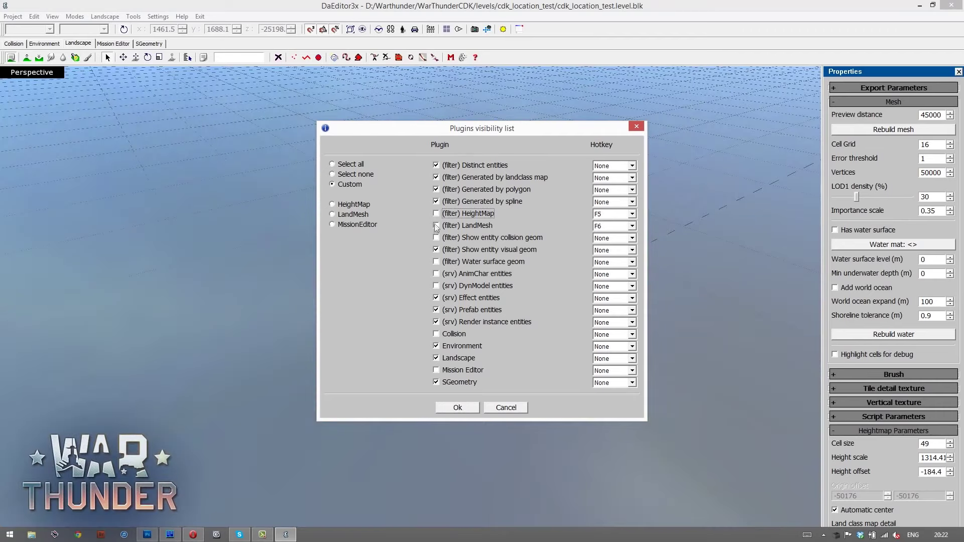
pyautogui.click(436, 225)
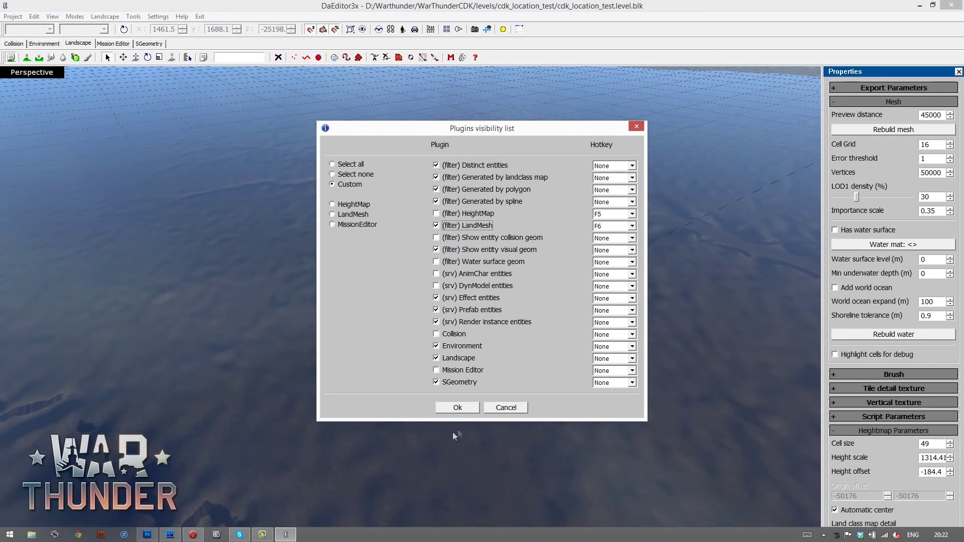
pyautogui.click(463, 405)
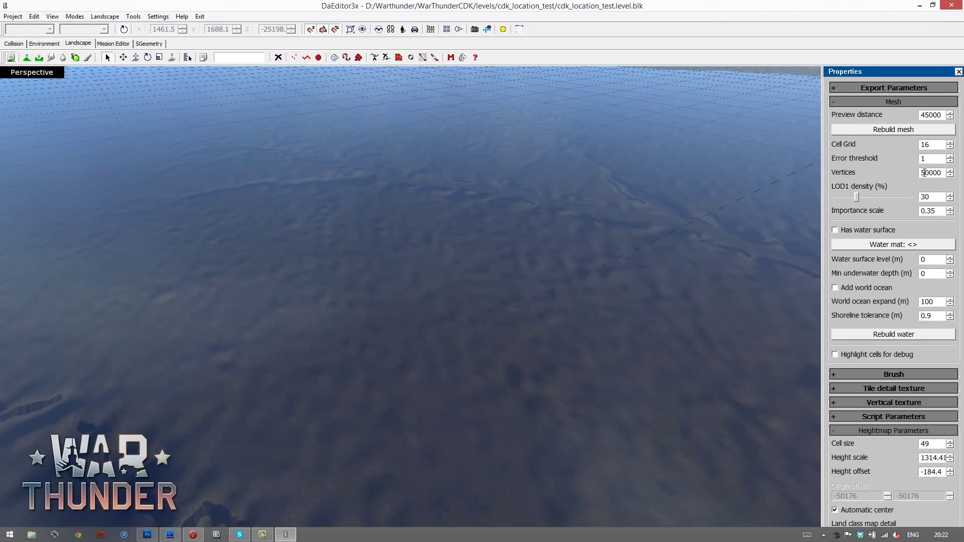
# Step: Set the landscape mesh's vertices to 150000 and rebuild the mesh
pyautogui.moveTo(924, 172); pyautogui.dragTo(921, 174)
pyautogui.write('1')
pyautogui.click(897, 131)
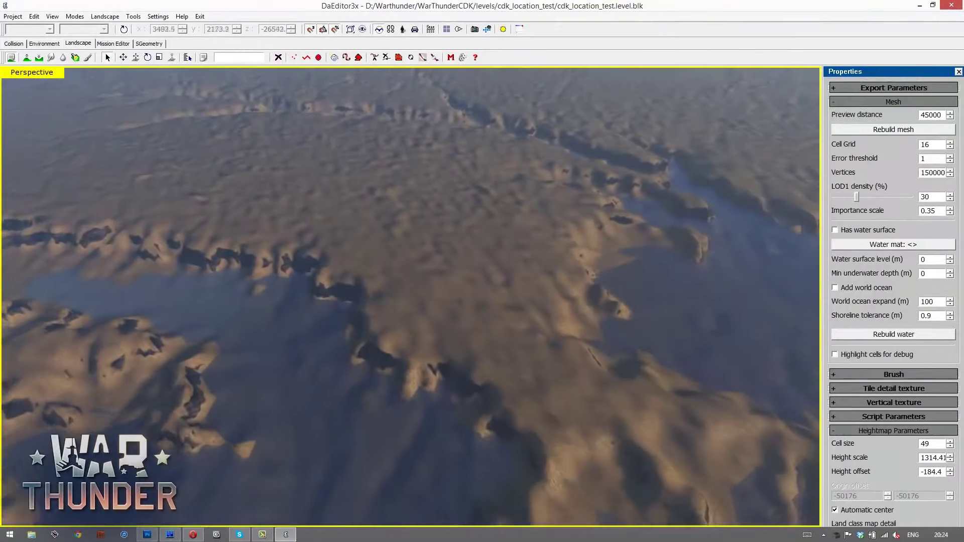
# Step: Compare the rebuilt land mesh with the heightmap by toggling the HeightMap and LandMesh filters in the plugins visibility list
pyautogui.press('w')
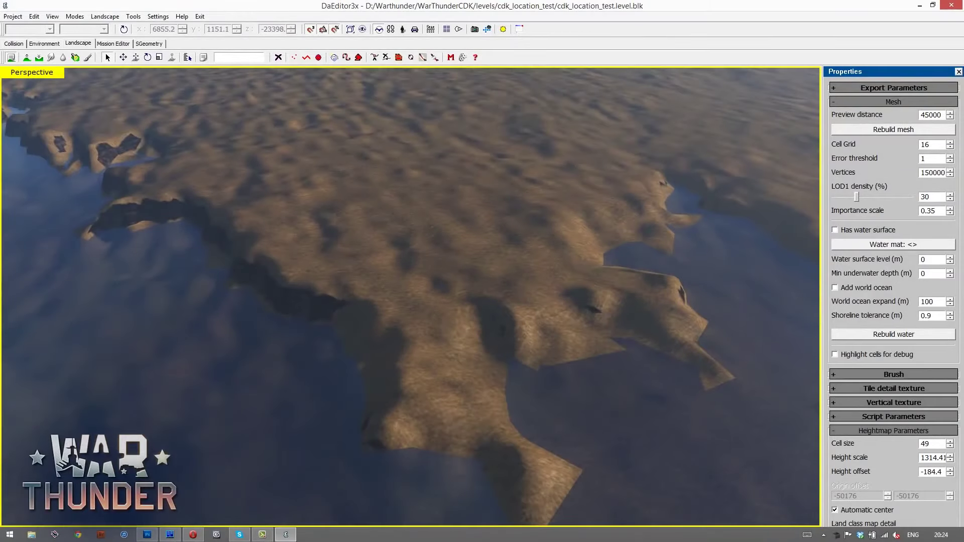
pyautogui.press('space')
pyautogui.press('F12')
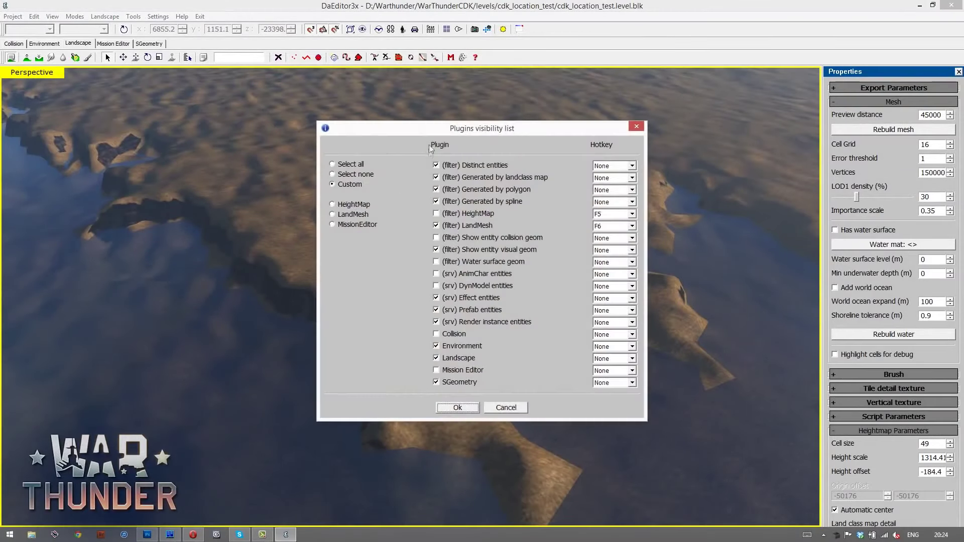
pyautogui.moveTo(474, 133); pyautogui.dragTo(687, 157)
pyautogui.click(648, 250)
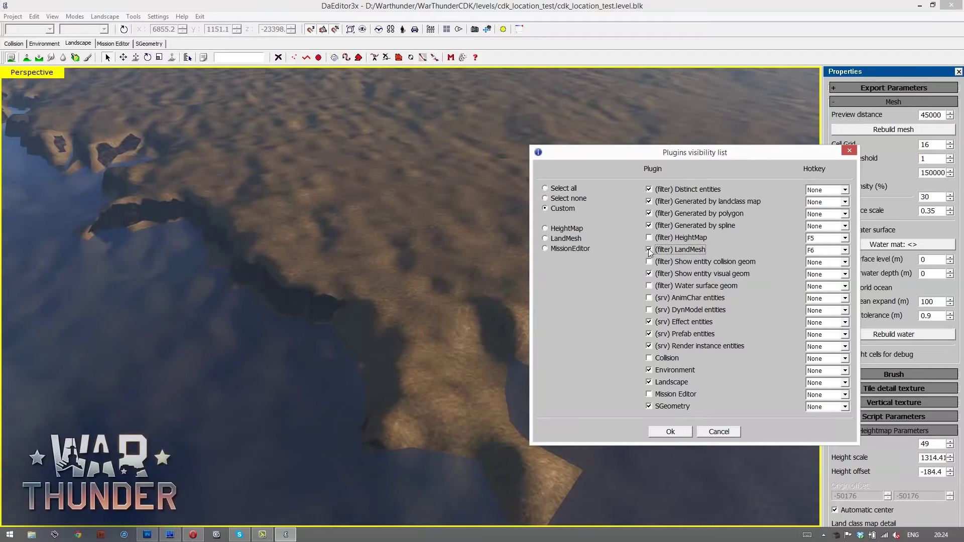
pyautogui.click(650, 239)
pyautogui.click(649, 239)
pyautogui.click(650, 250)
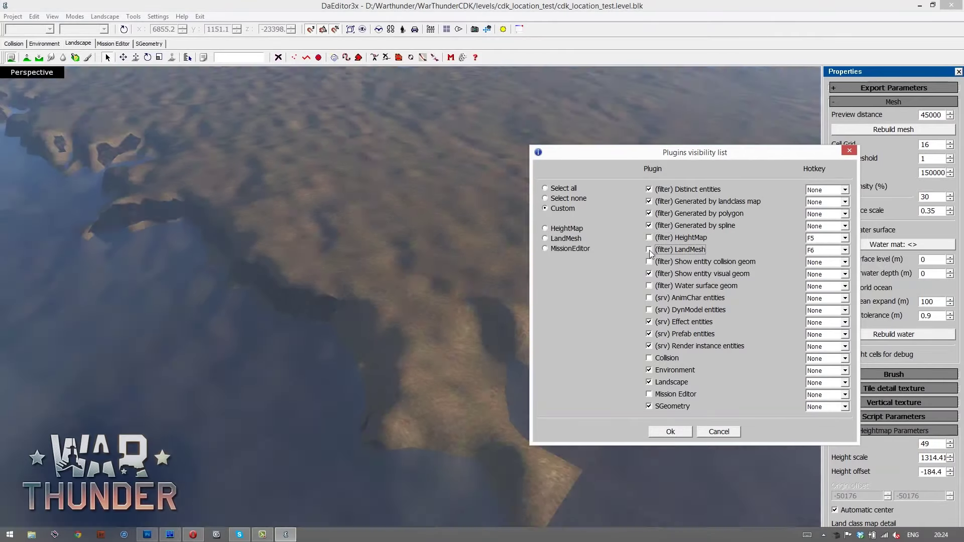
pyautogui.click(650, 250)
pyautogui.click(651, 242)
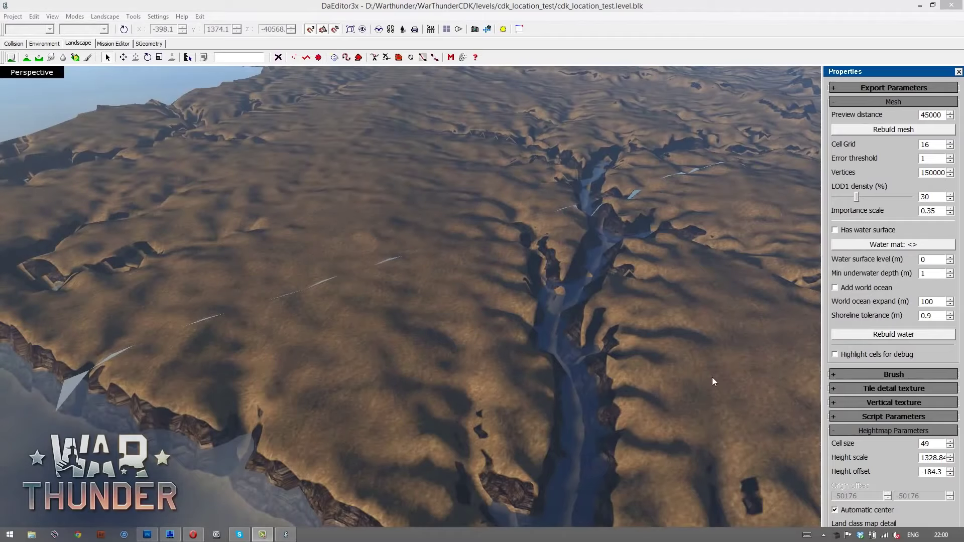
# Step: Rebuild the landscape's colors for the imported terrain
pyautogui.click(663, 371)
pyautogui.press('space')
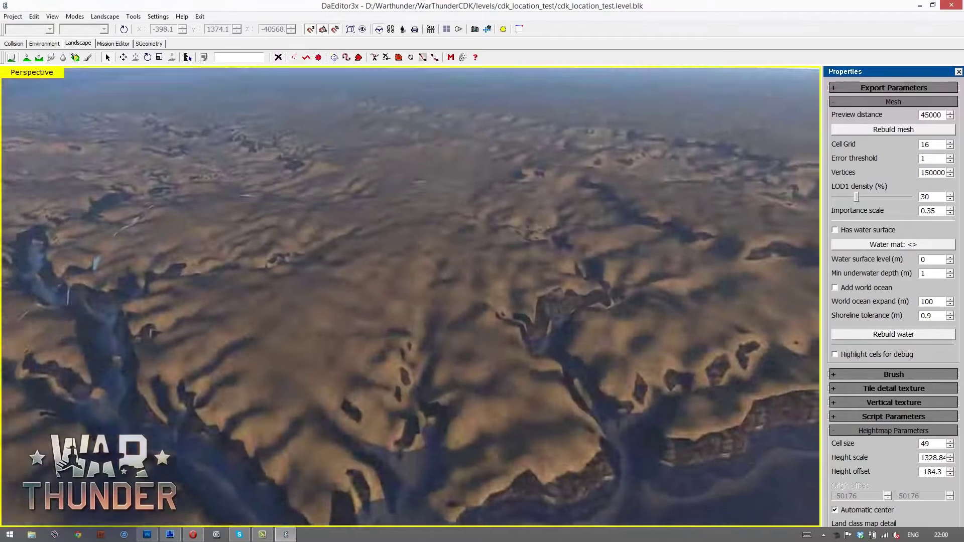
pyautogui.press('w')
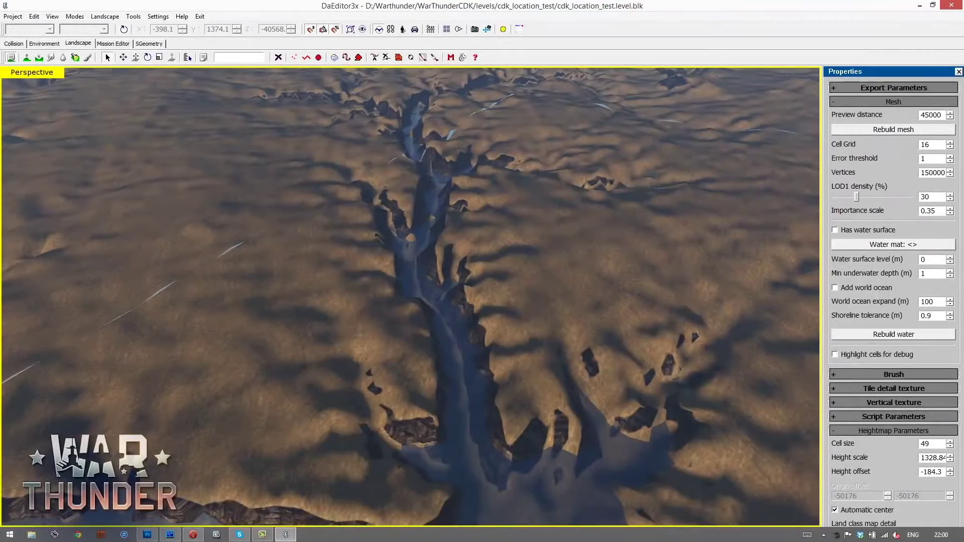
pyautogui.press('w')
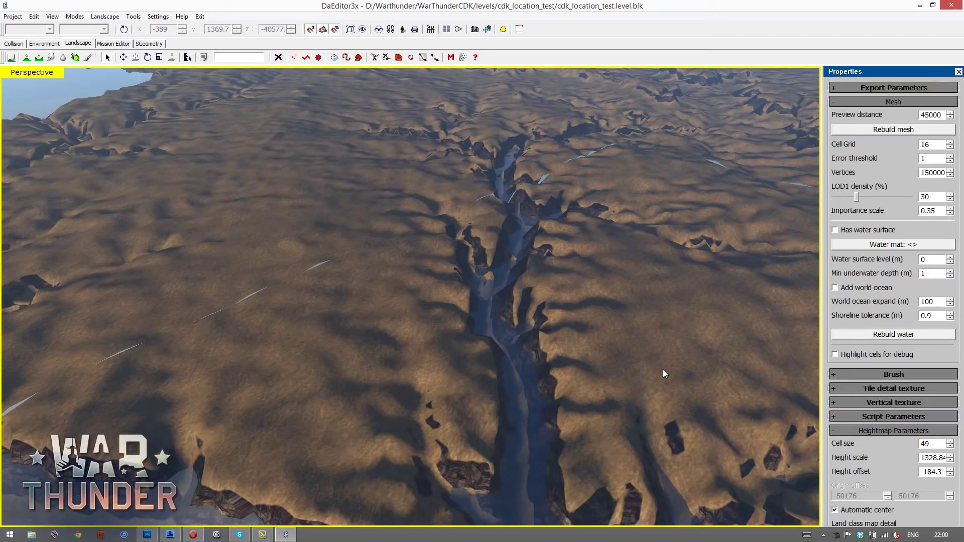
pyautogui.click(96, 16)
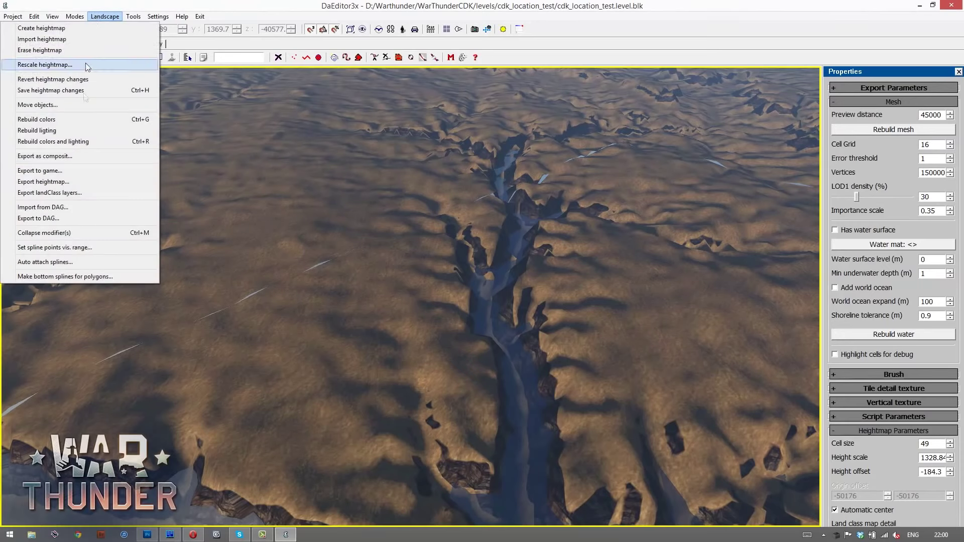
pyautogui.click(93, 121)
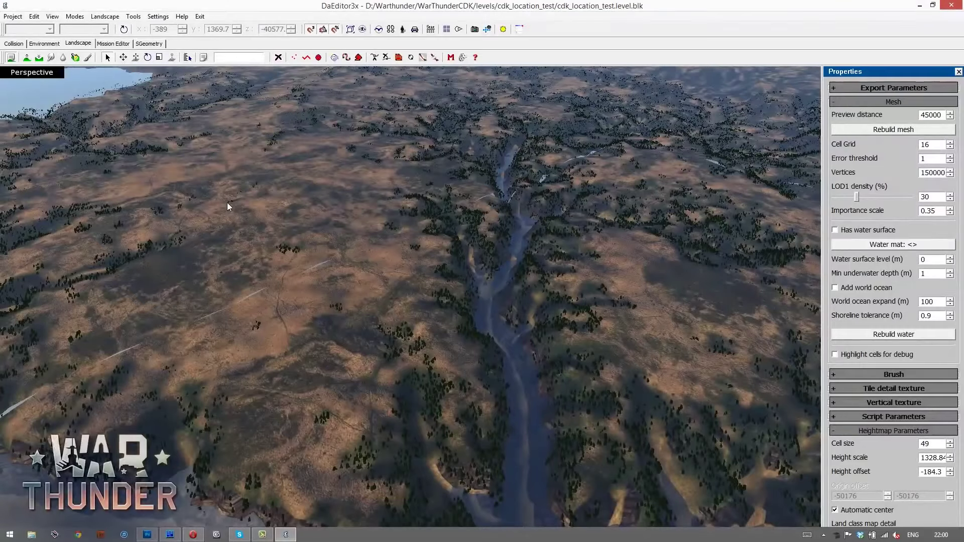
# Step: Fly over the recolored landscape and examine its ground textures, trees, coastal cliffs and river inlets
pyautogui.press('space')
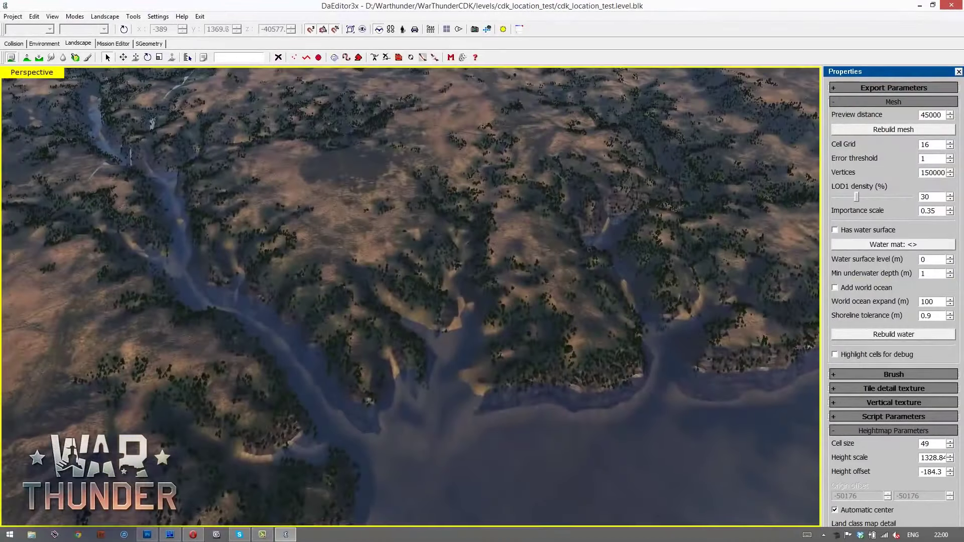
pyautogui.press('s')
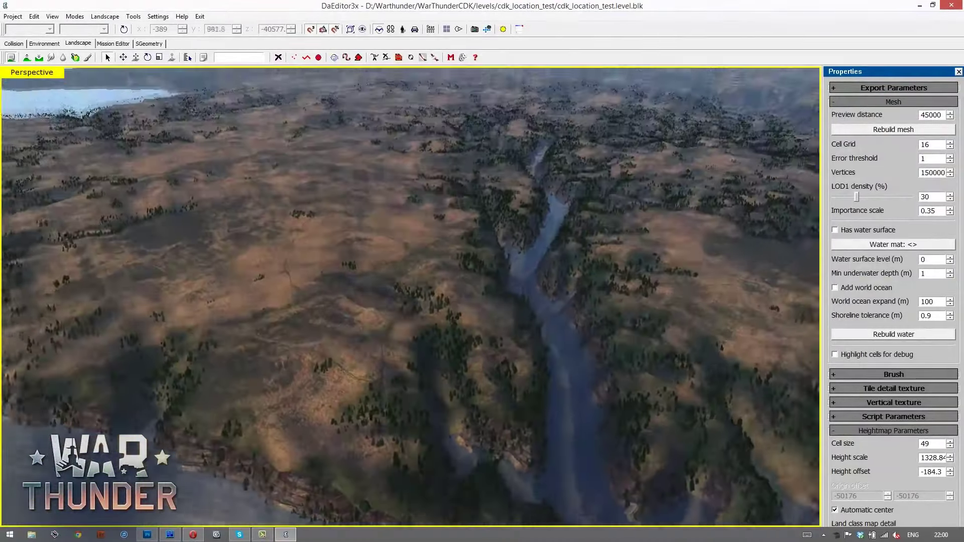
pyautogui.press('w')
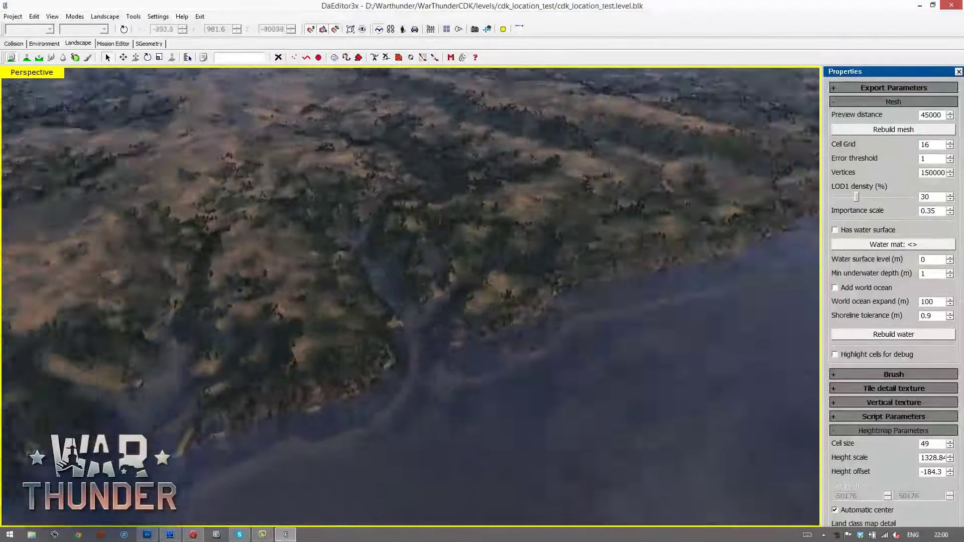
pyautogui.press('s')
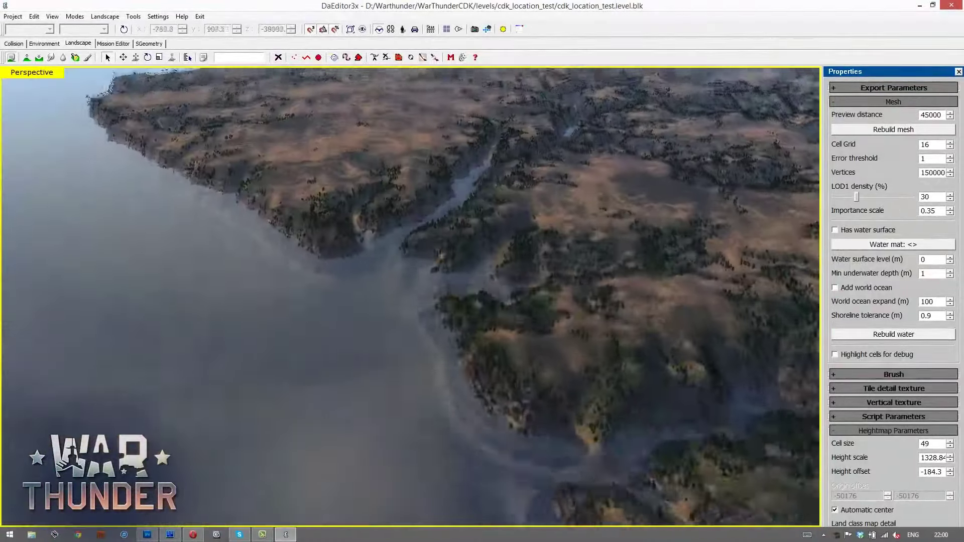
pyautogui.press('w')
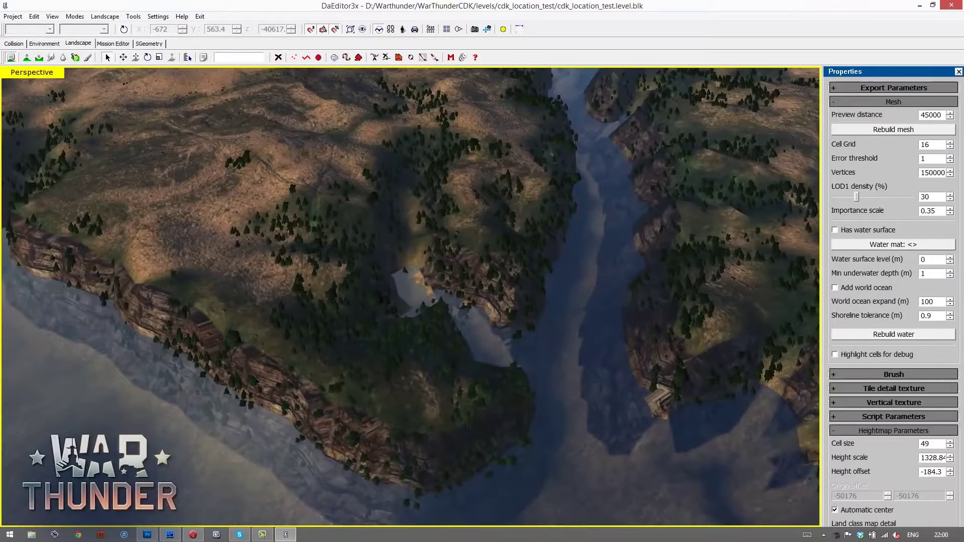
pyautogui.press('s')
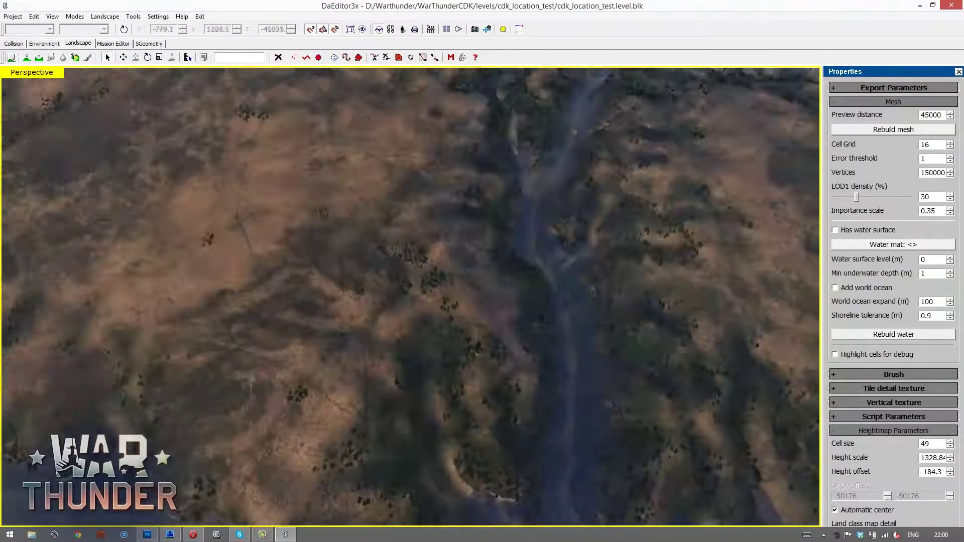
pyautogui.press('s')
pyautogui.press('space')
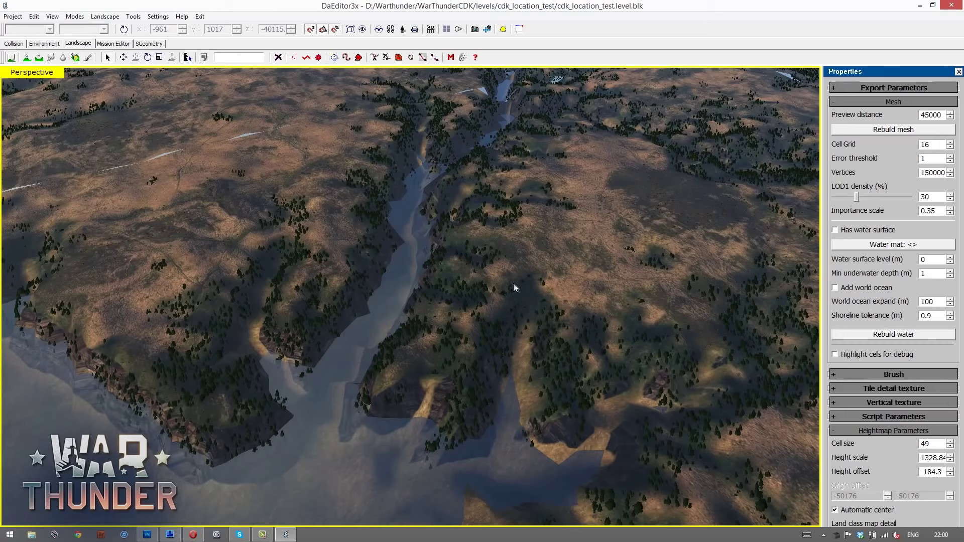
# Step: Add a world ocean with a shoreline tolerance of 5 m and rebuild the landscape mesh
pyautogui.click(859, 290)
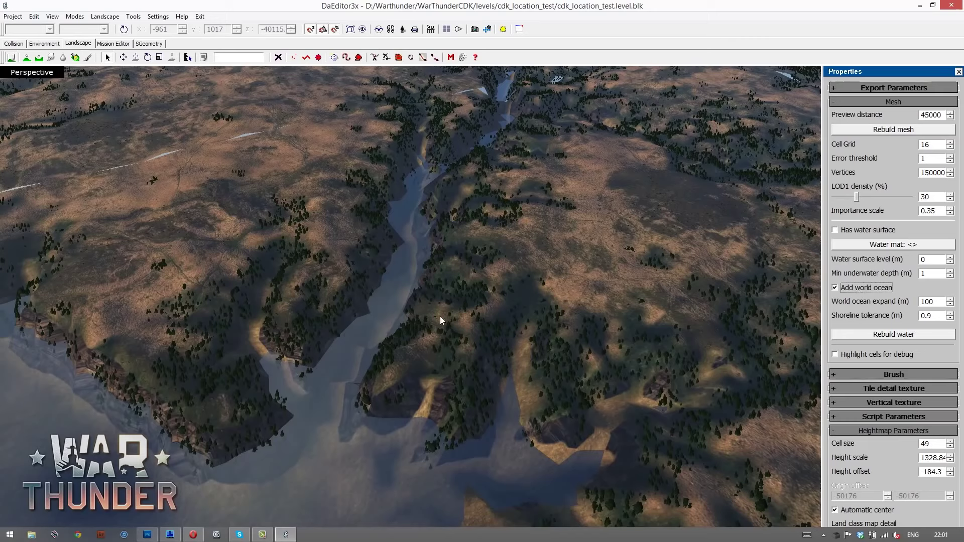
pyautogui.doubleClick(927, 315)
pyautogui.write('5')
pyautogui.click(886, 132)
pyautogui.click(405, 384)
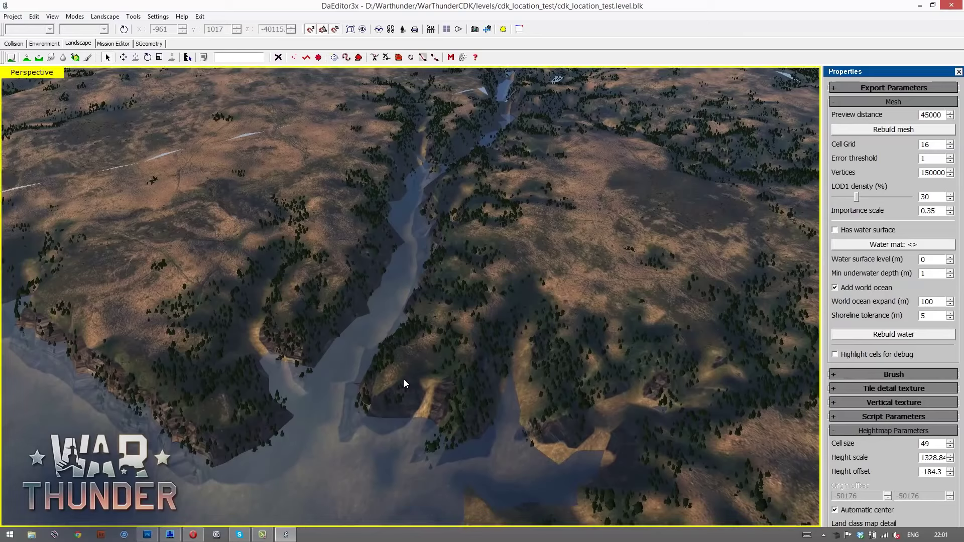
# Step: Hide the HeightMap filter and show the LandMesh filter in the plugins visibility list
pyautogui.press('F12')
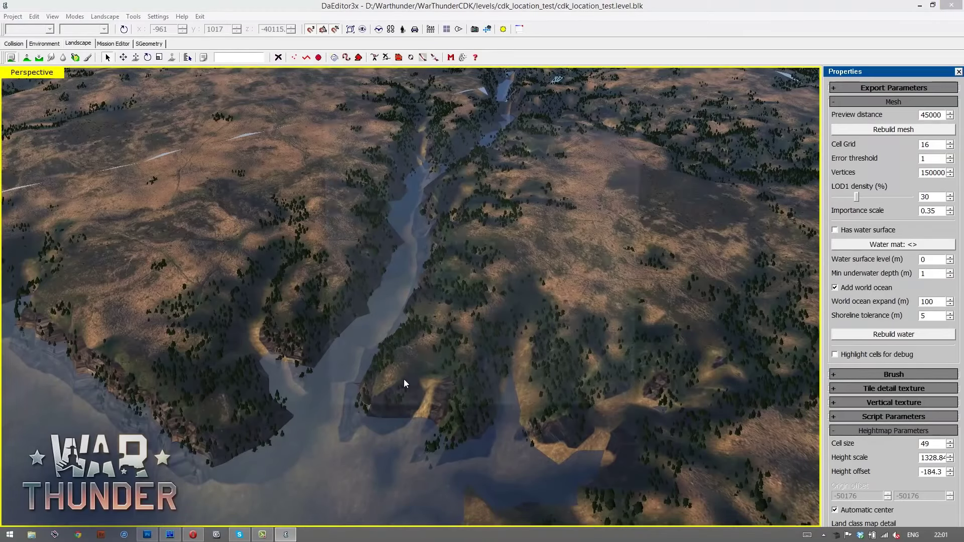
pyautogui.click(437, 214)
pyautogui.click(436, 226)
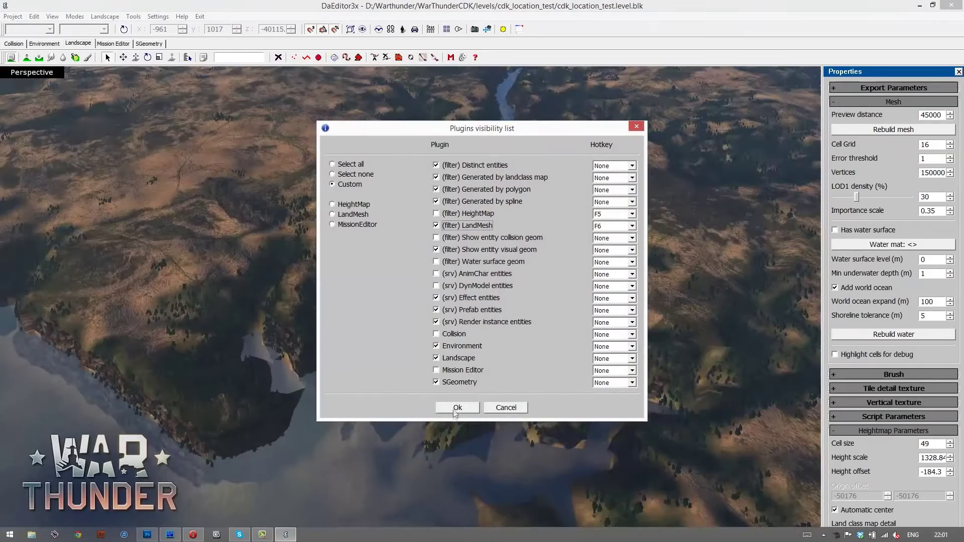
pyautogui.click(457, 408)
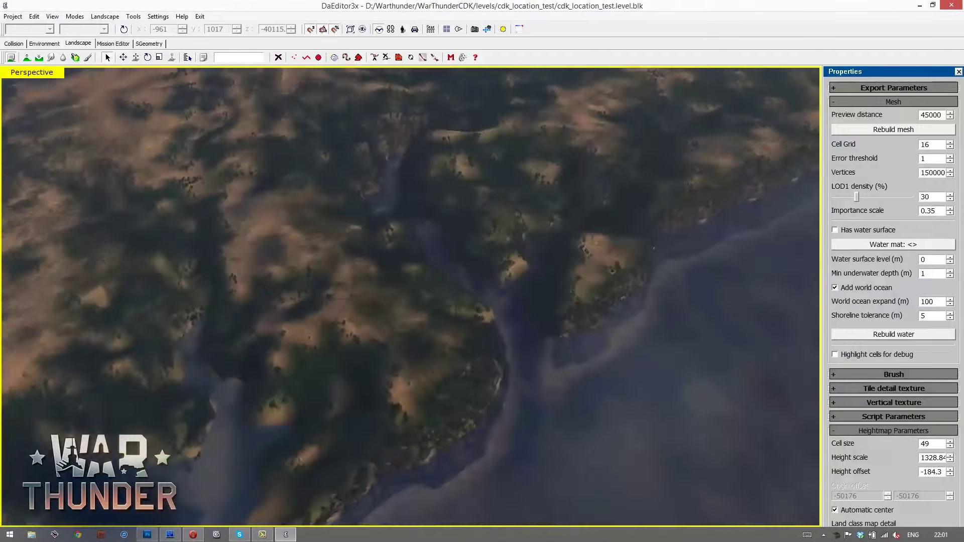
# Step: Fly along the coast and over the river mouth to examine the rebuilt mesh and its shoreline
pyautogui.press('w')
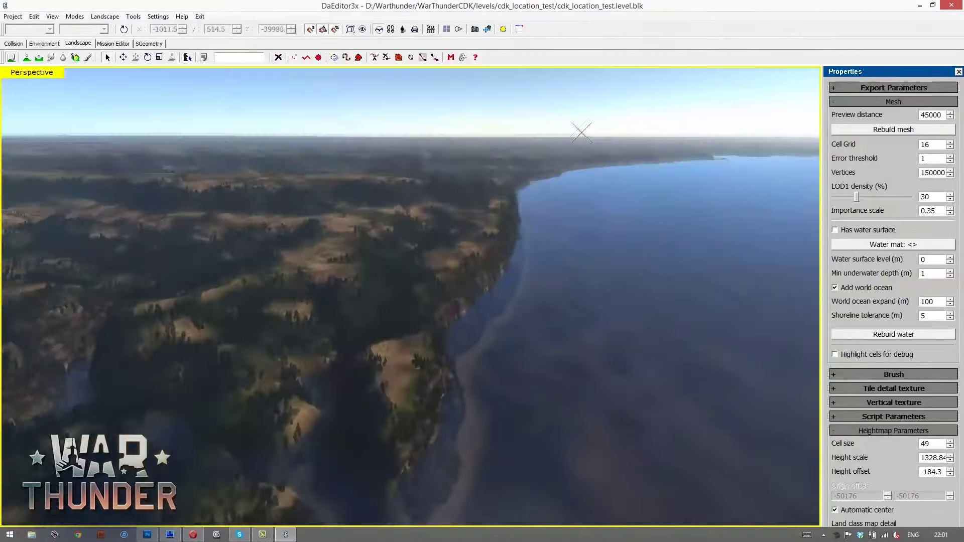
pyautogui.press('w')
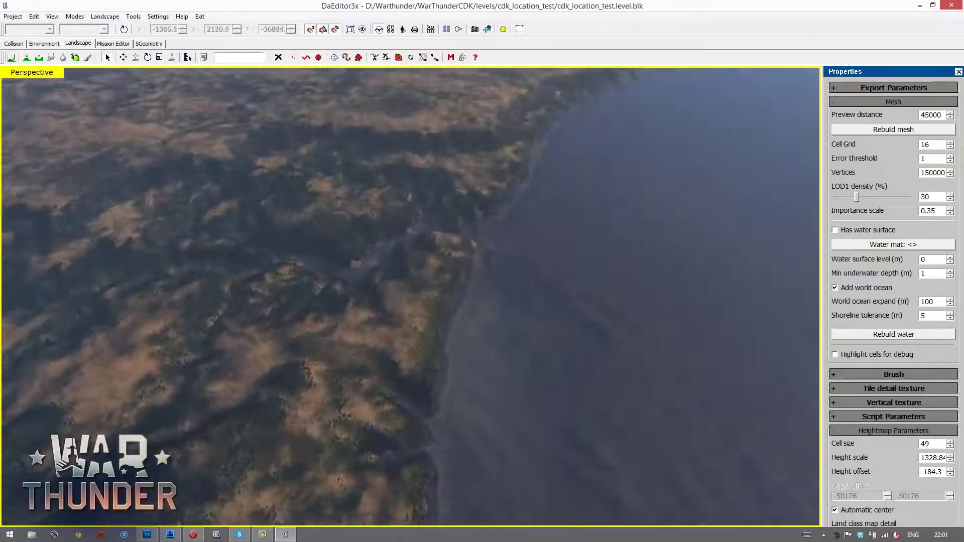
pyautogui.press('s')
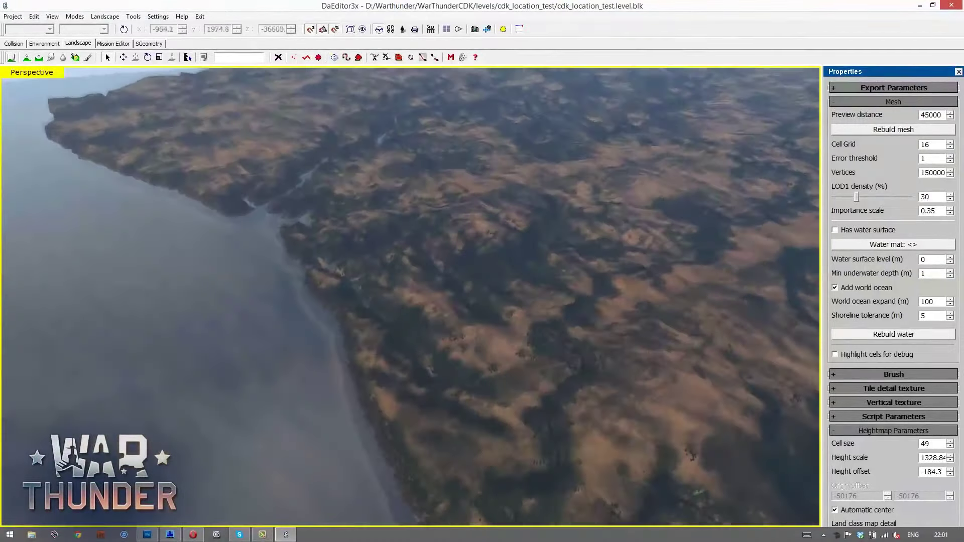
pyautogui.press('w')
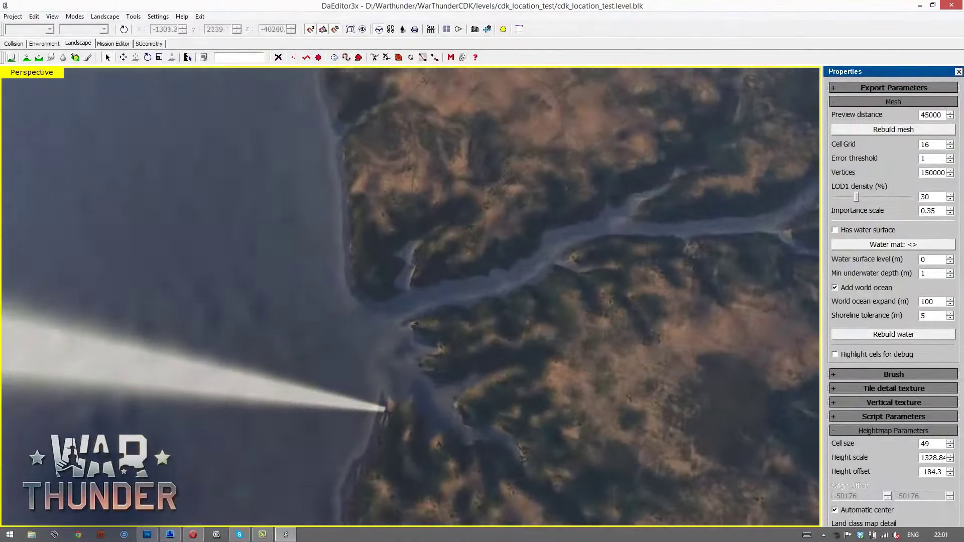
pyautogui.press('w')
pyautogui.press('space')
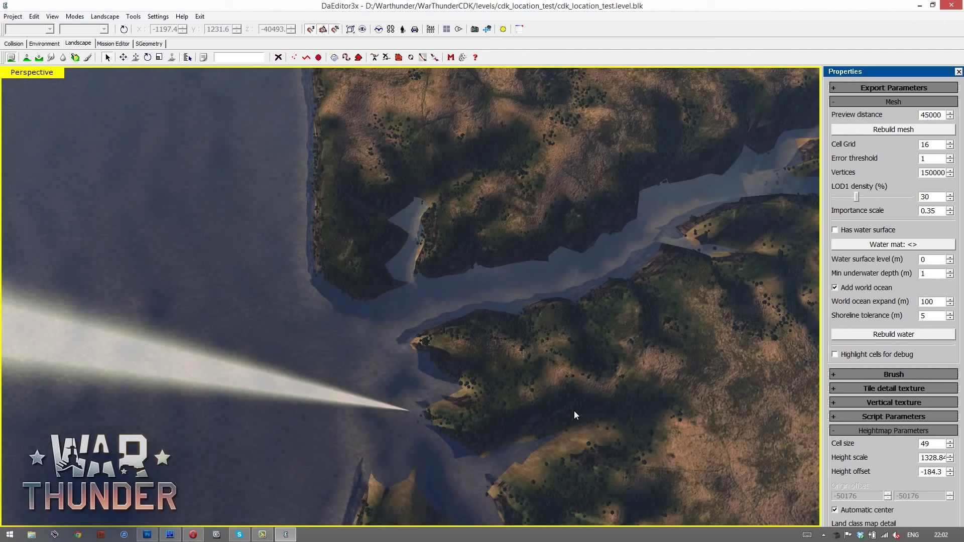
# Step: Open the mesh's importance scale value for editing
pyautogui.click(931, 211)
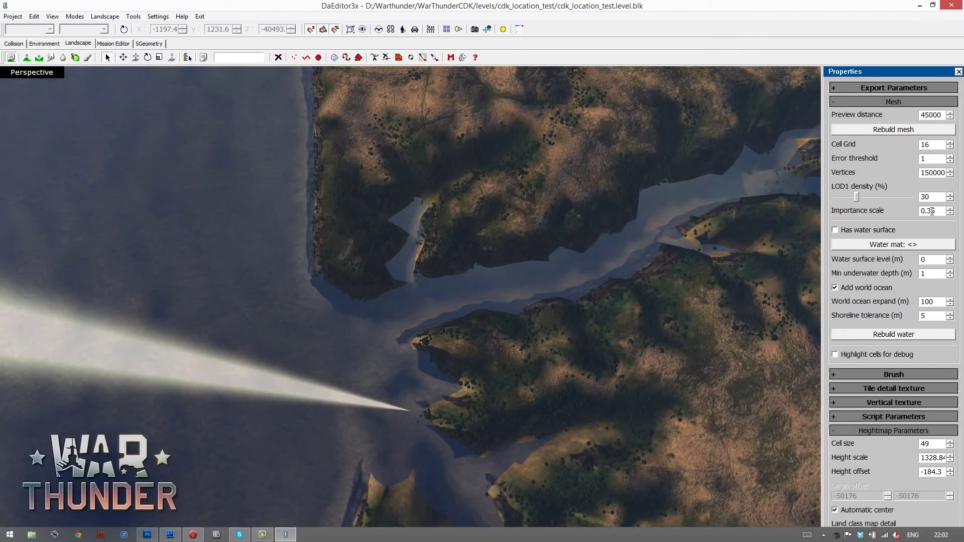